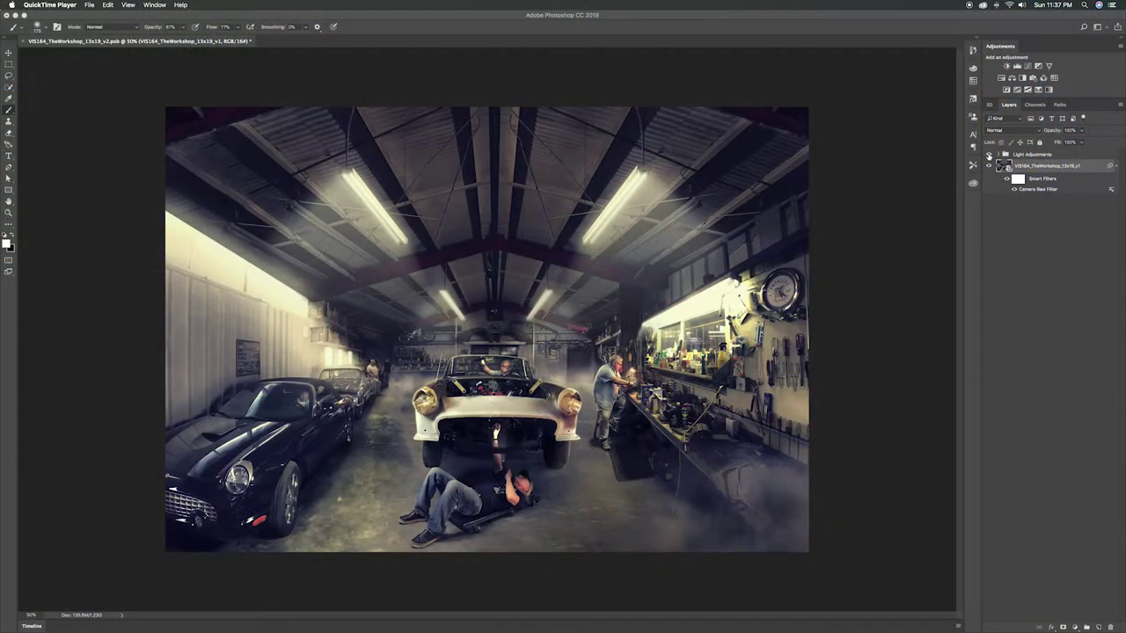
# - Toggle the Light Adjustments group off and on, then expand it to see its layers
pyautogui.click(989, 154)
pyautogui.click(989, 155)
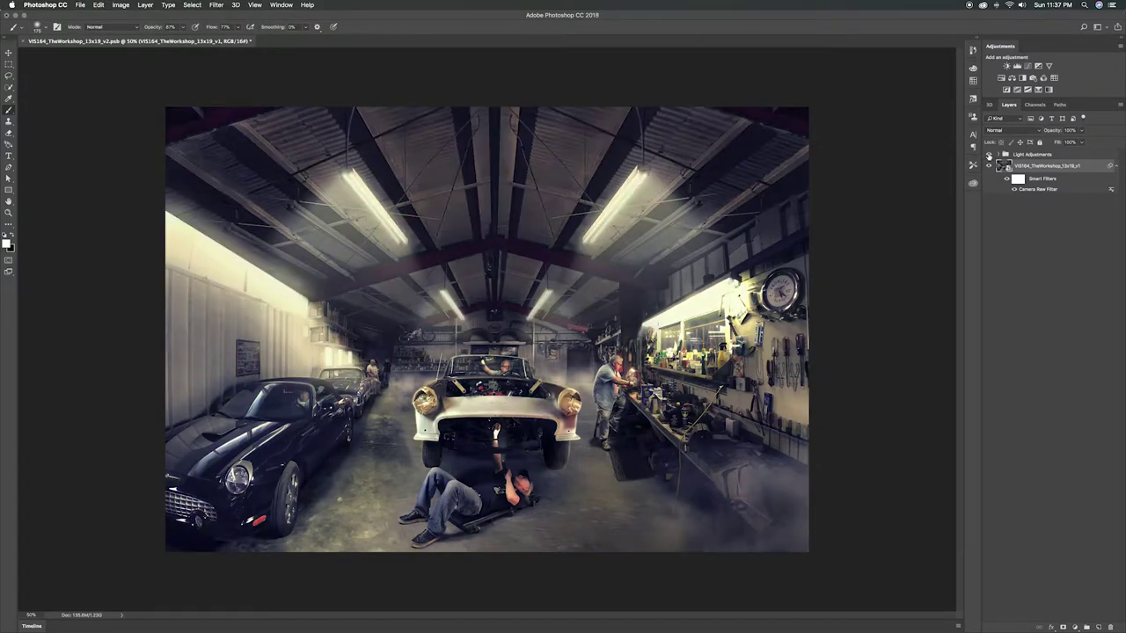
pyautogui.click(999, 155)
pyautogui.click(1000, 155)
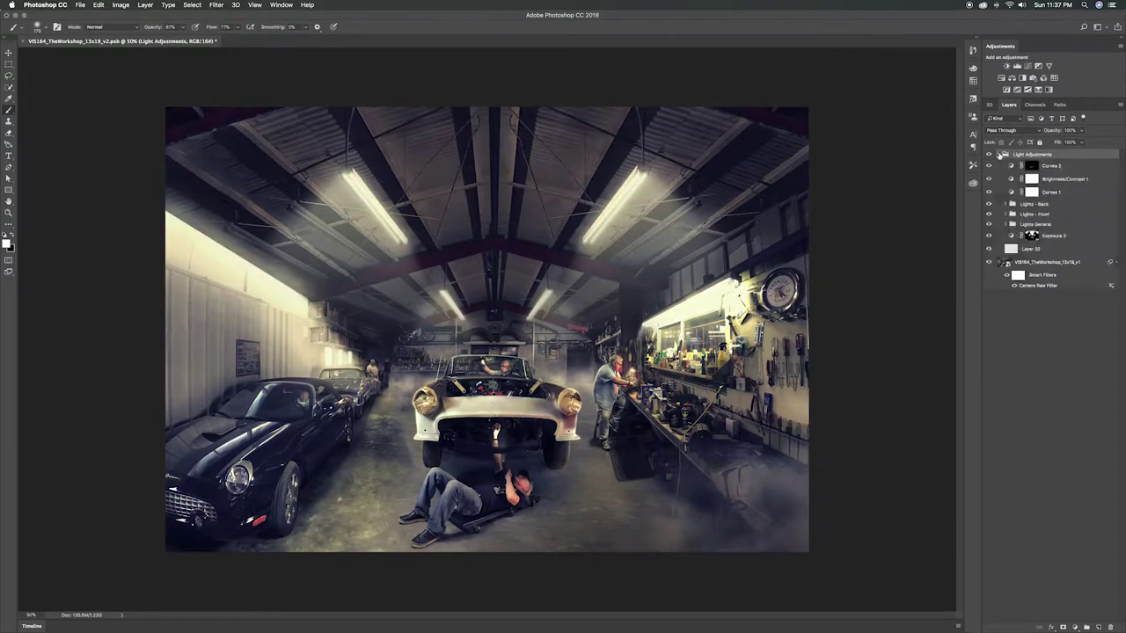
# - Hide Curves 2, Curves 1, the Lights Back/Front/General layers, Exposure 2 and Layer 20 to compare
pyautogui.click(988, 166)
pyautogui.click(988, 166)
pyautogui.click(988, 167)
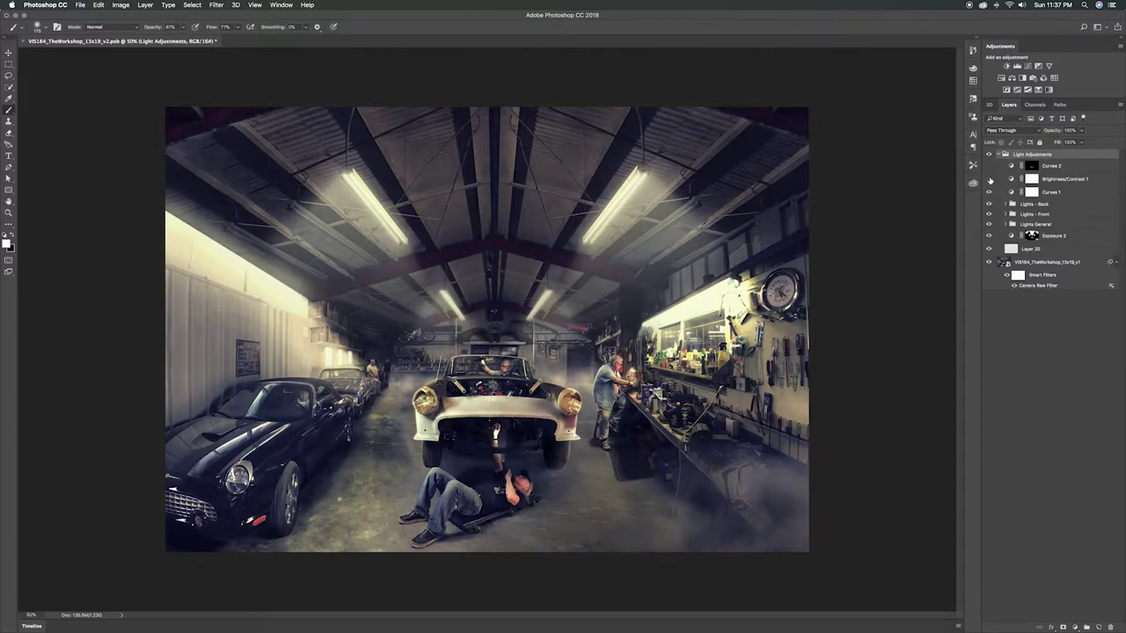
pyautogui.click(989, 193)
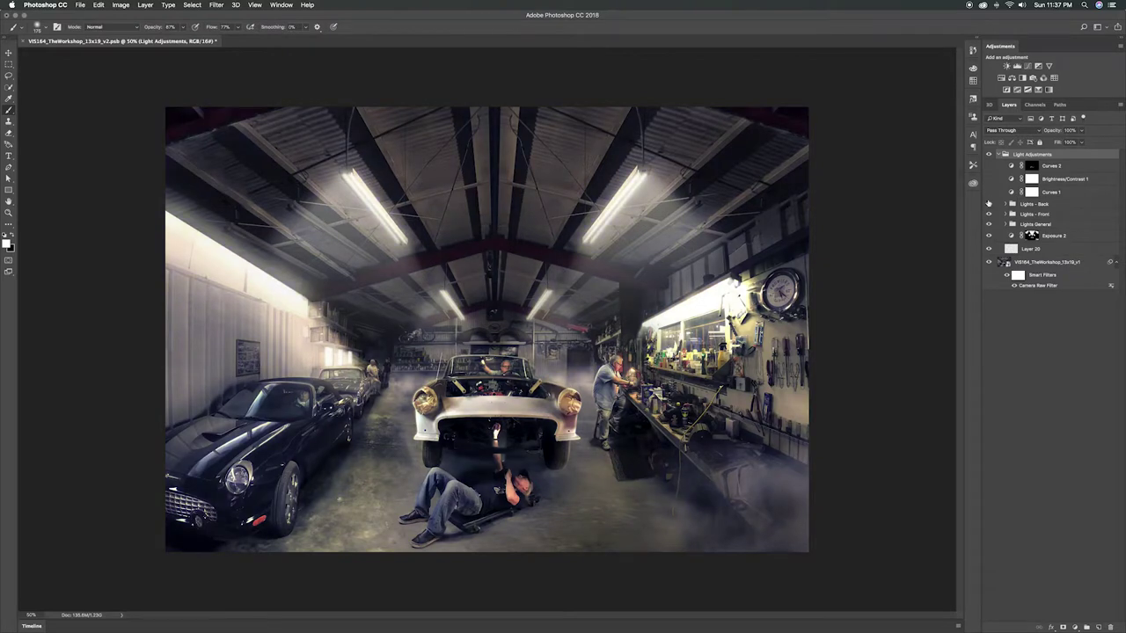
pyautogui.click(988, 204)
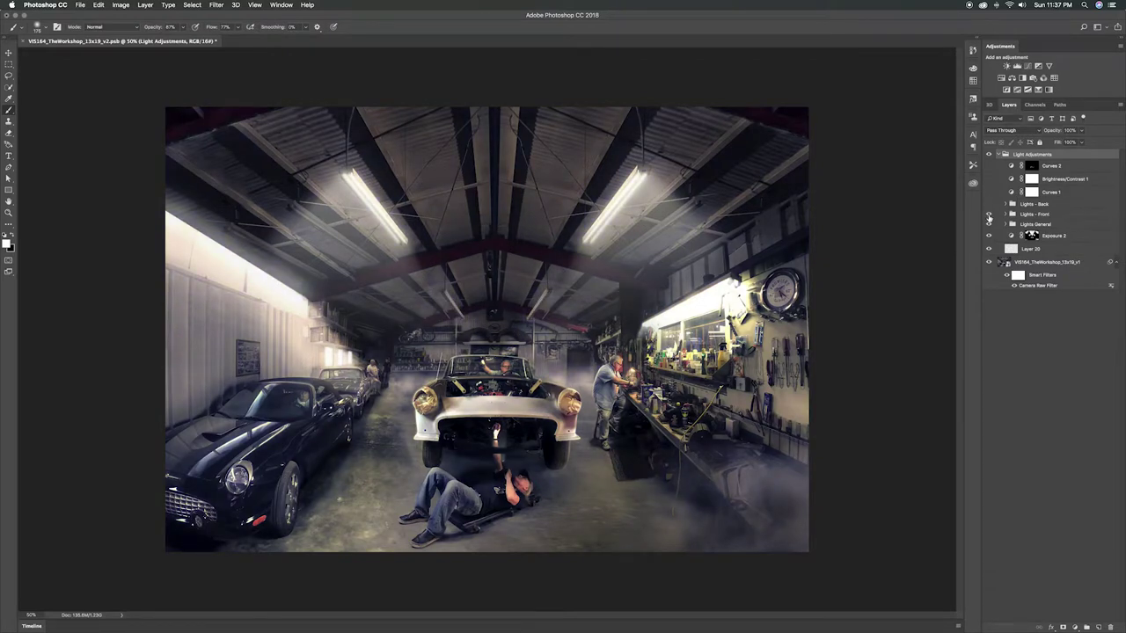
pyautogui.click(988, 215)
pyautogui.click(989, 225)
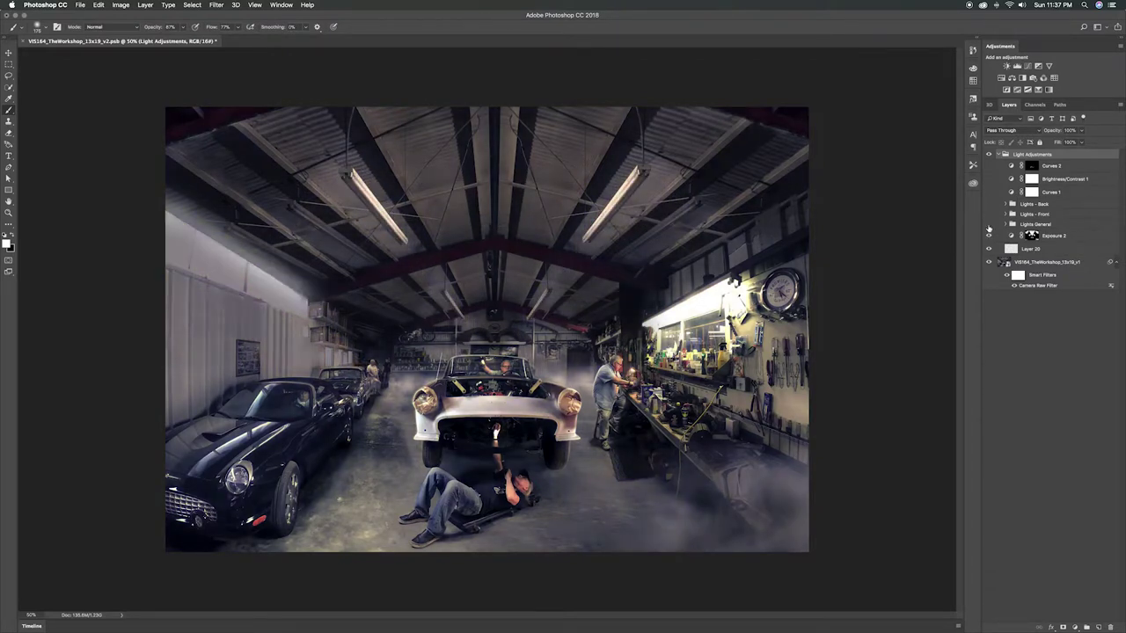
pyautogui.click(988, 235)
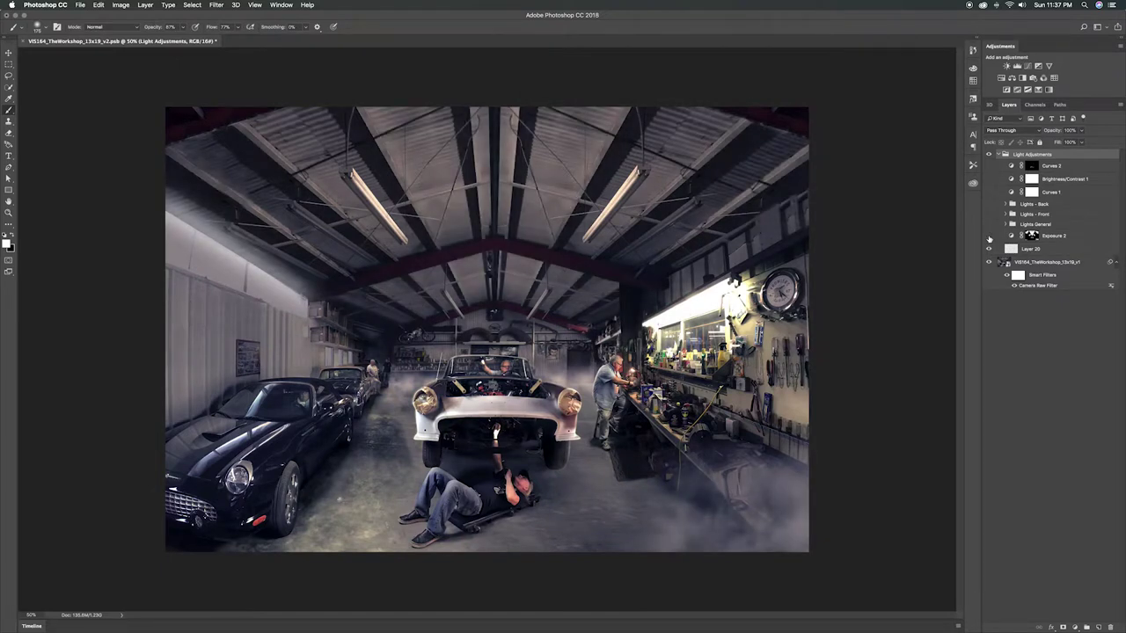
pyautogui.click(988, 250)
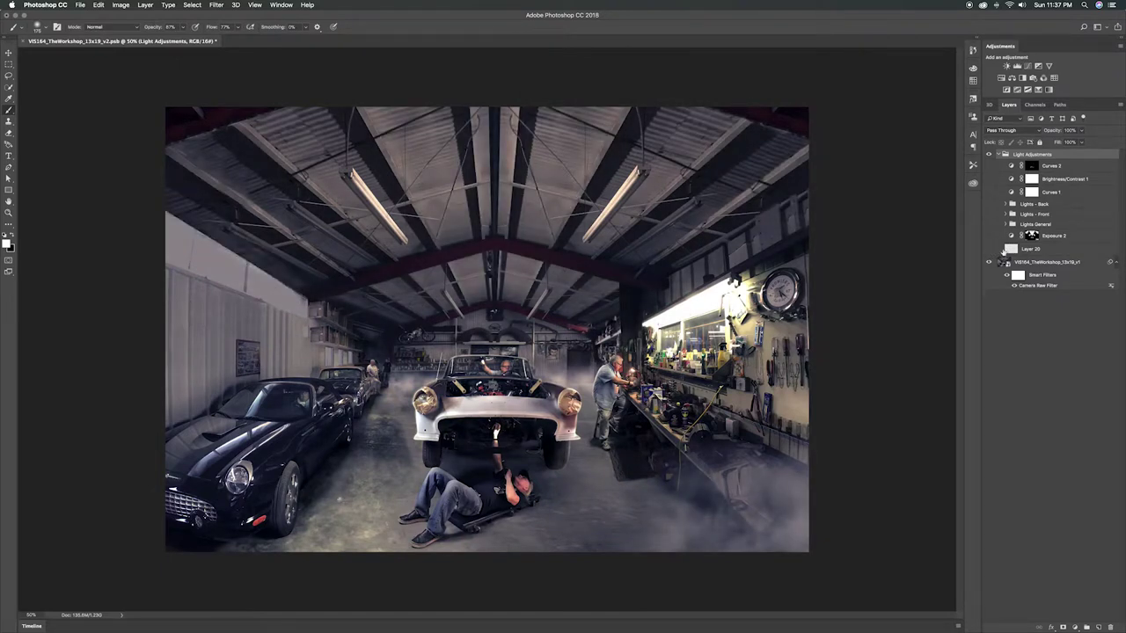
# - Restore Layer 20, Exposure 2 and the three Lights layers, then collapse the Light Adjustments group
pyautogui.click(989, 250)
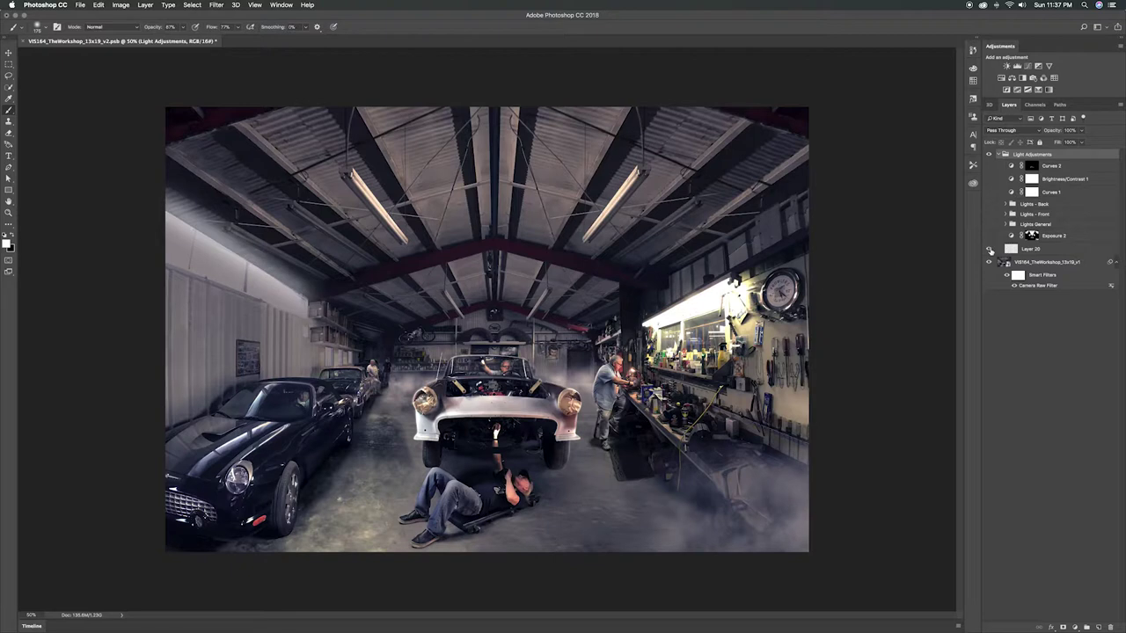
pyautogui.click(989, 237)
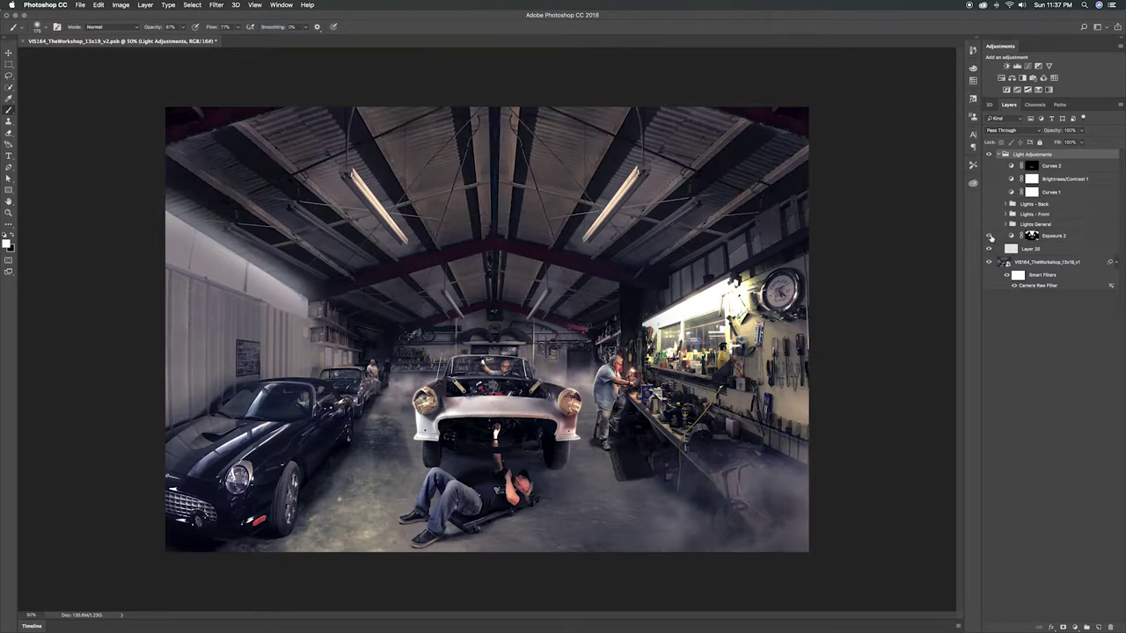
pyautogui.click(990, 225)
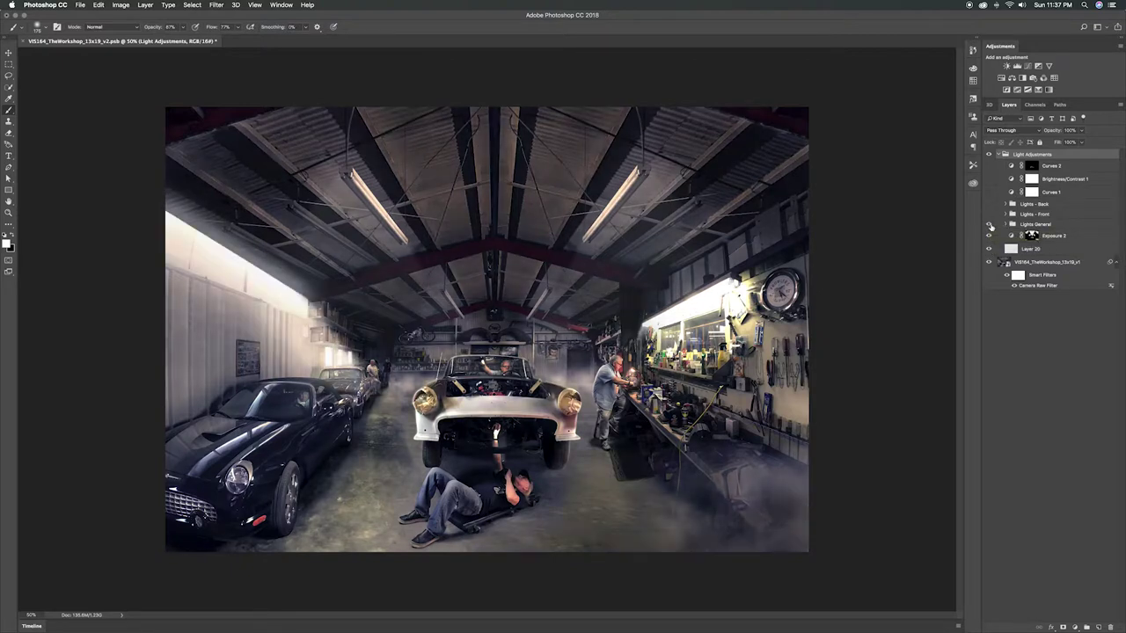
pyautogui.click(989, 215)
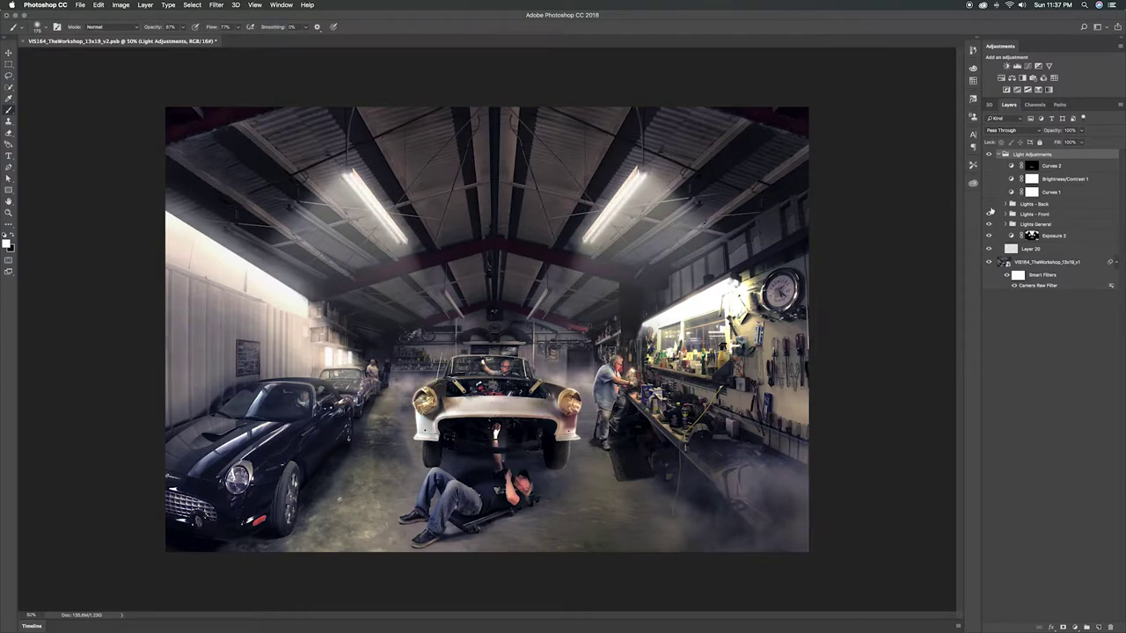
pyautogui.click(989, 204)
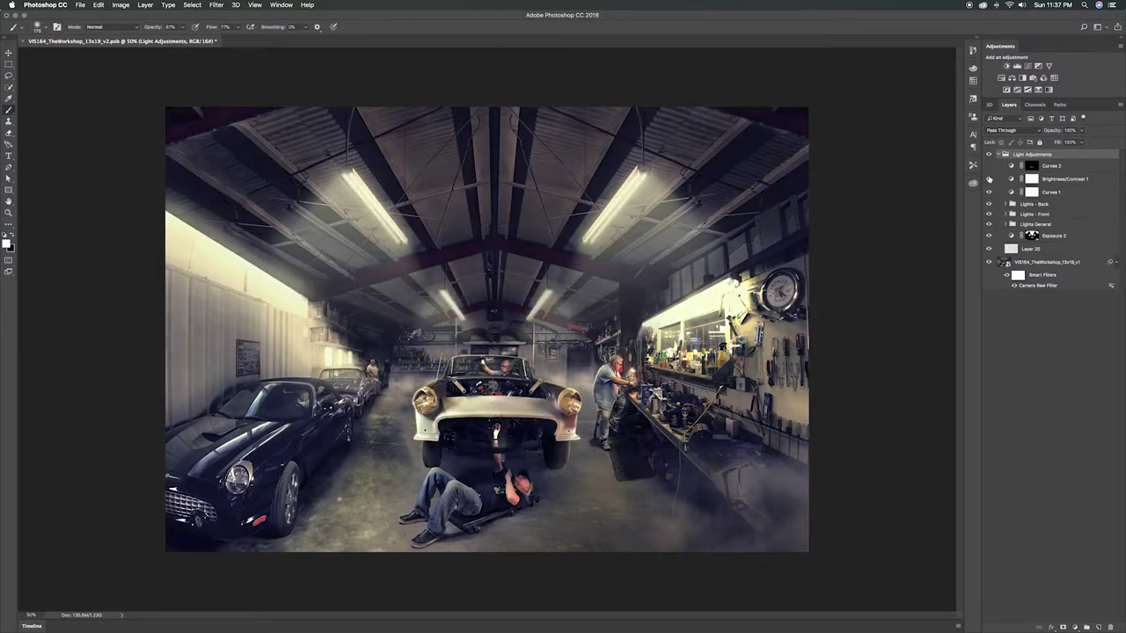
pyautogui.click(997, 155)
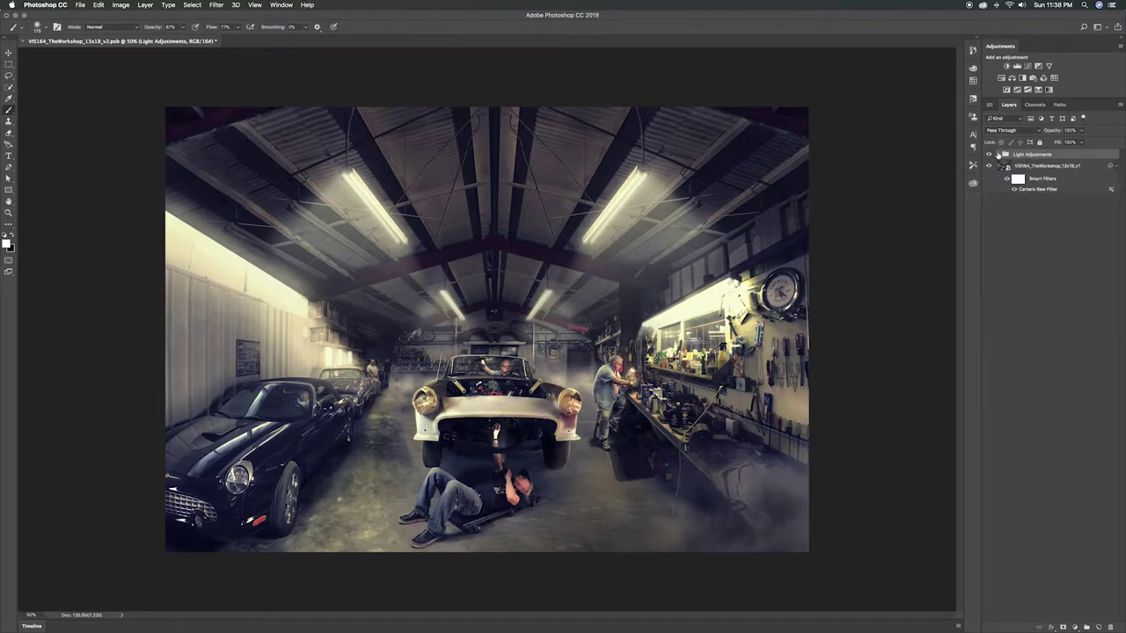
# - Toggle the Camera Raw smart filter, then cycle its before/after preview views and close it
pyautogui.click(1014, 190)
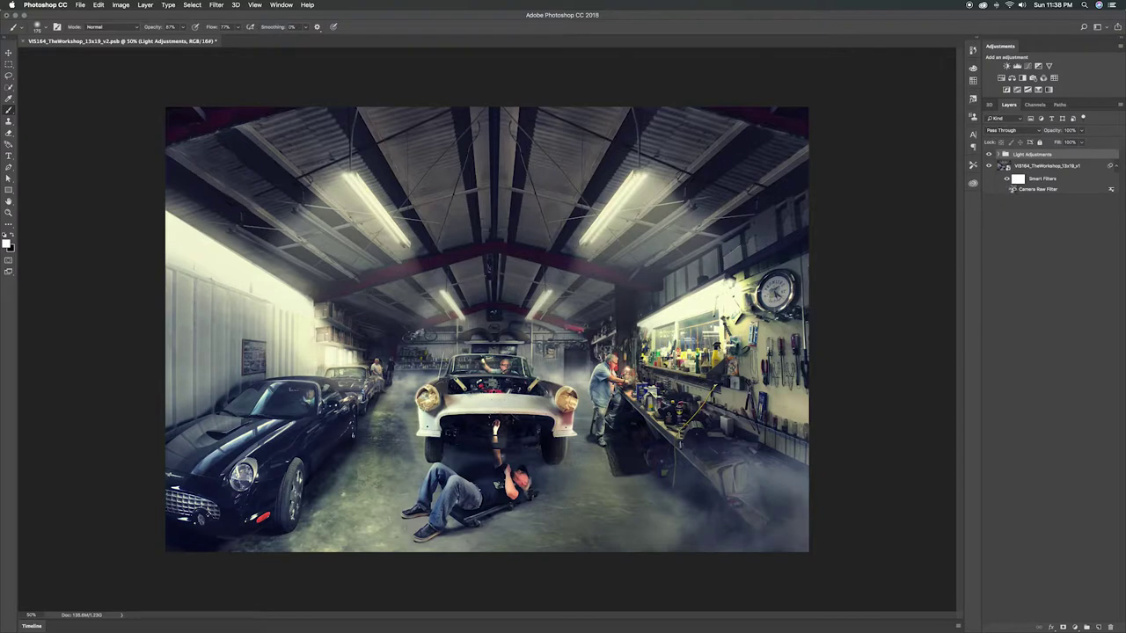
pyautogui.click(1013, 190)
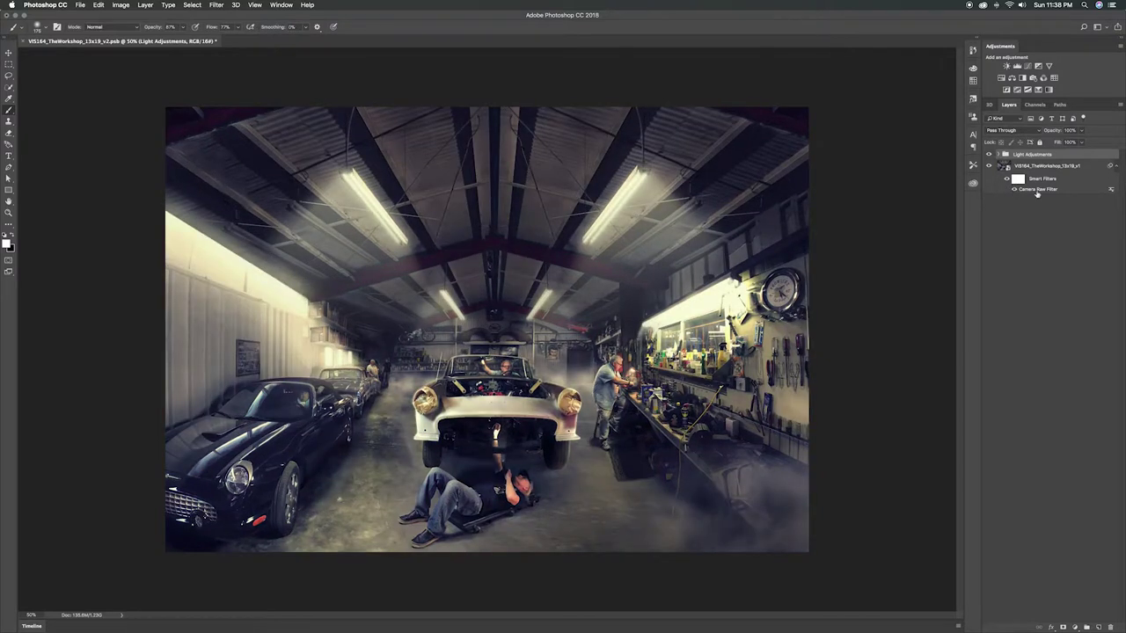
pyautogui.click(1042, 191)
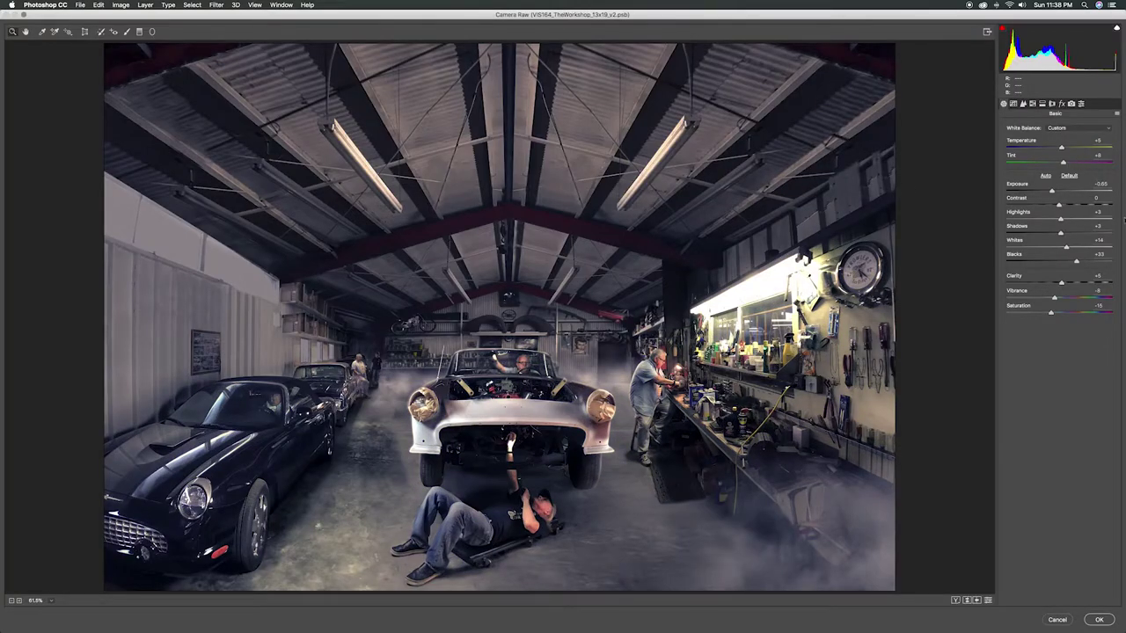
pyautogui.click(955, 599)
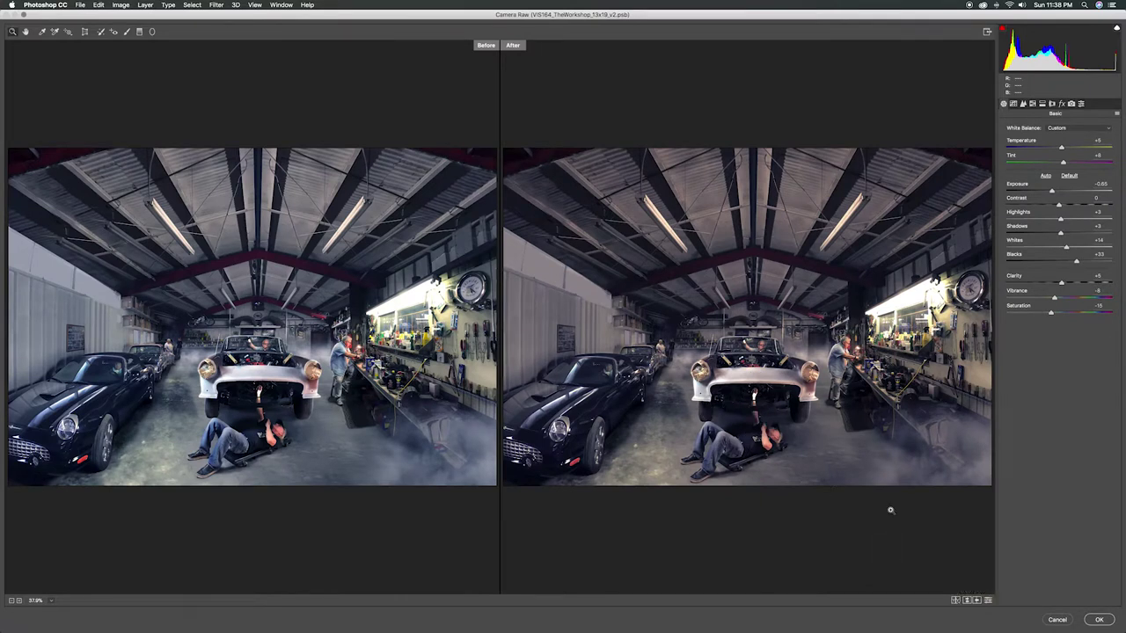
pyautogui.click(955, 599)
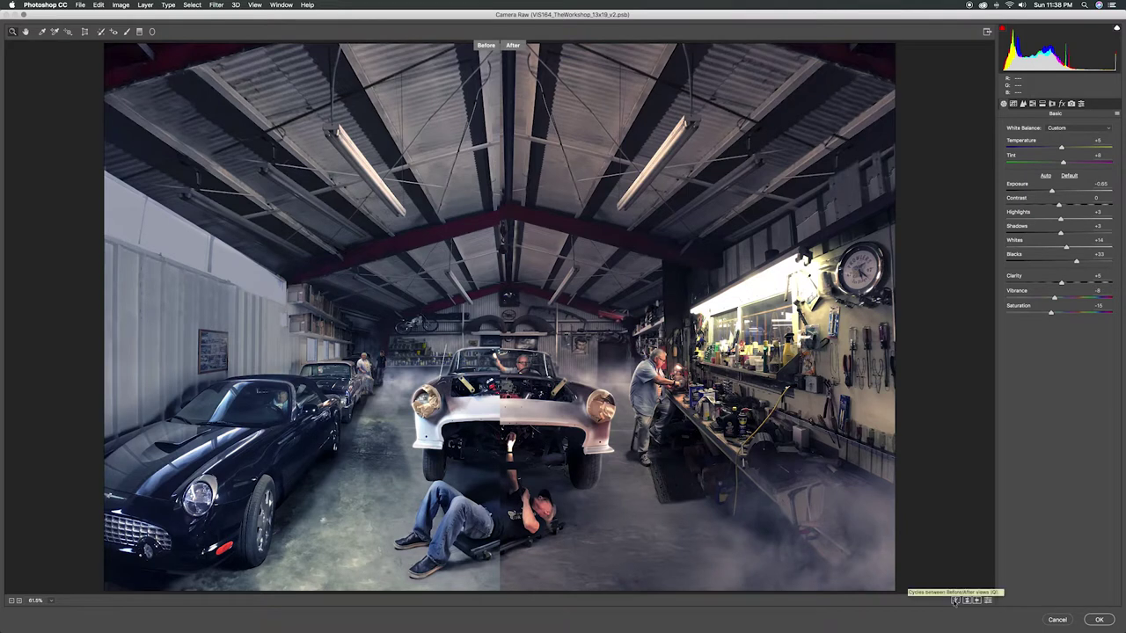
pyautogui.click(955, 600)
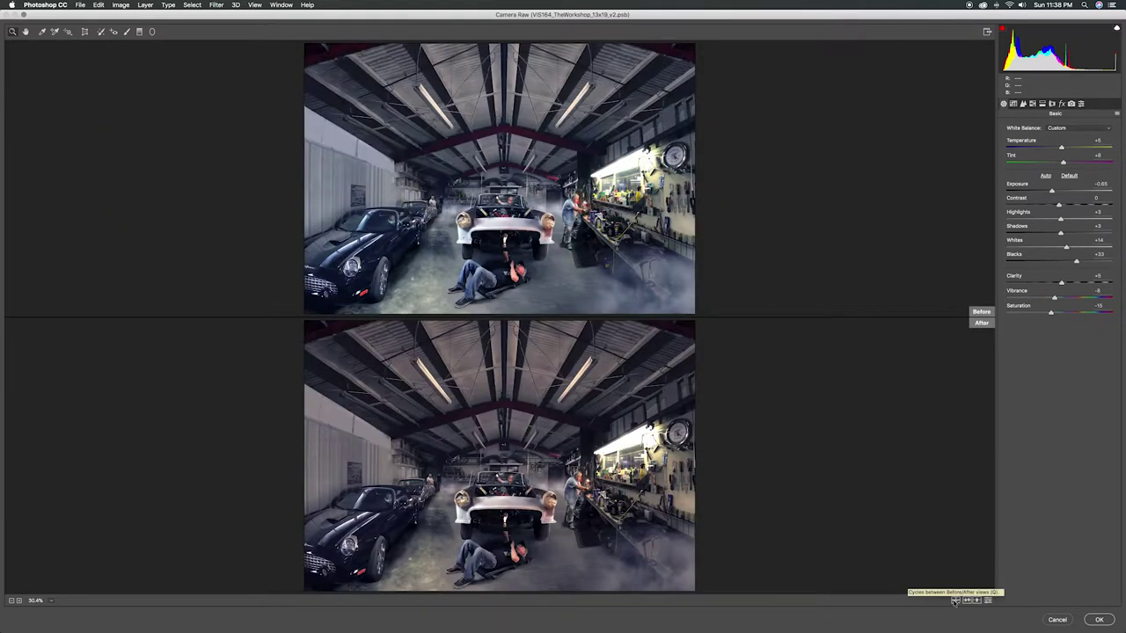
pyautogui.click(954, 600)
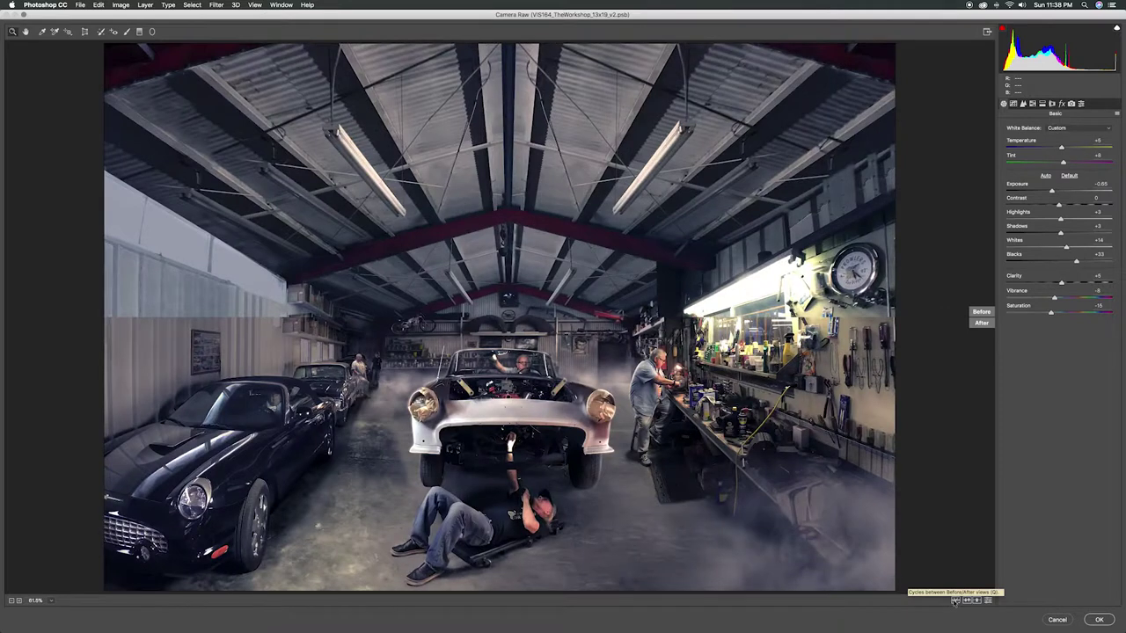
pyautogui.click(955, 599)
pyautogui.click(1060, 619)
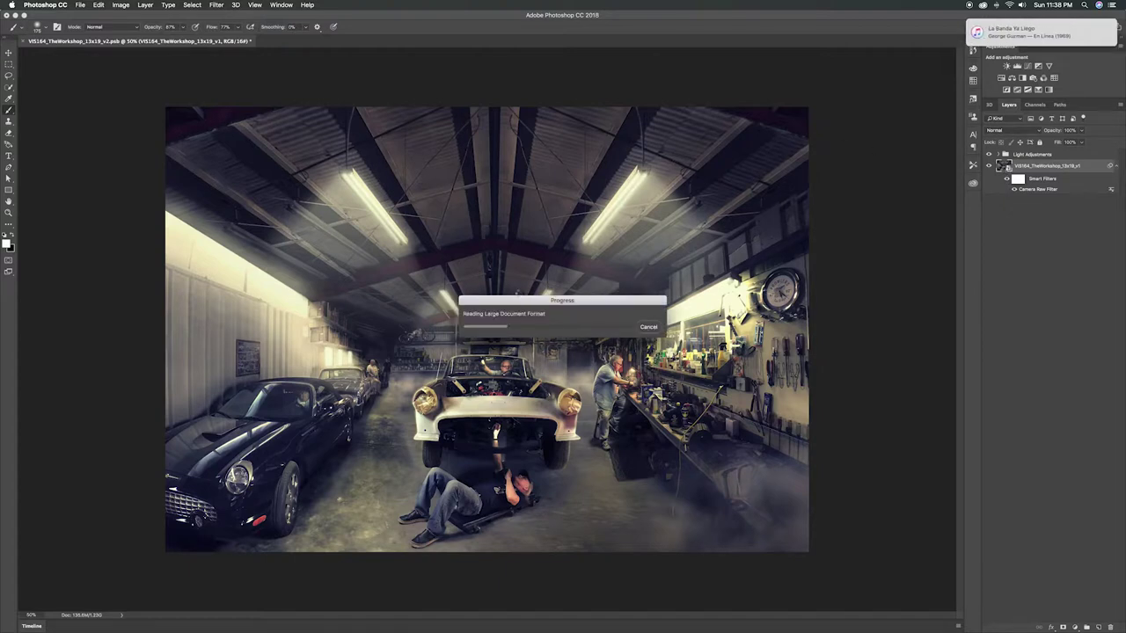
# - Switch to iTunes, skip forward two tracks to The Horror, and return to Photoshop
pyautogui.press('super+Tab')
pyautogui.press('super+Tab')
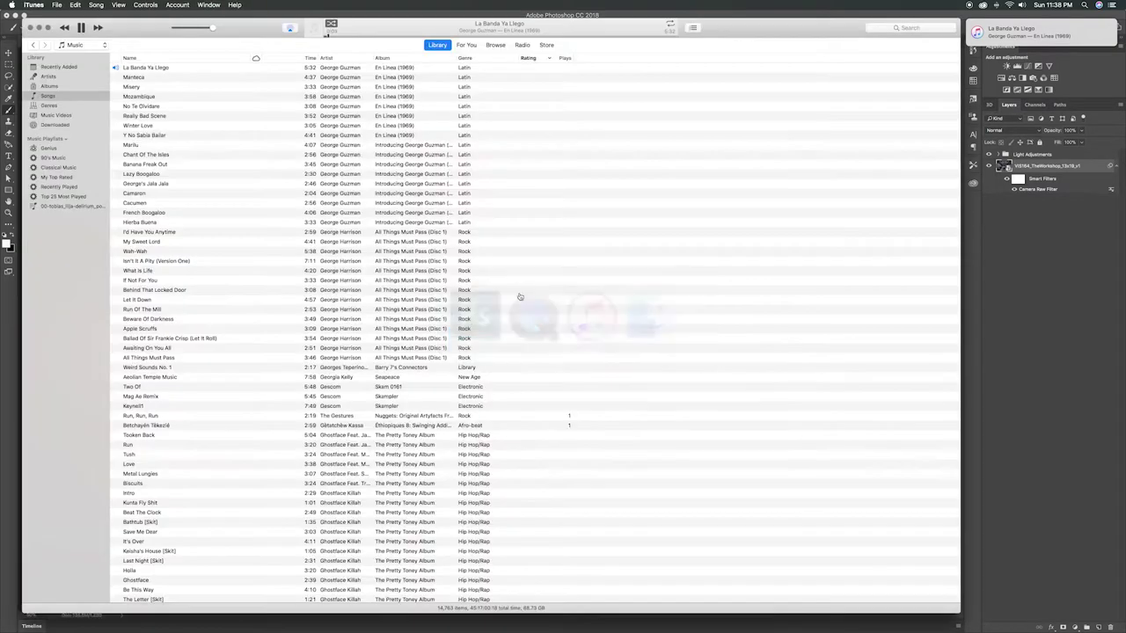
pyautogui.press('super+Right')
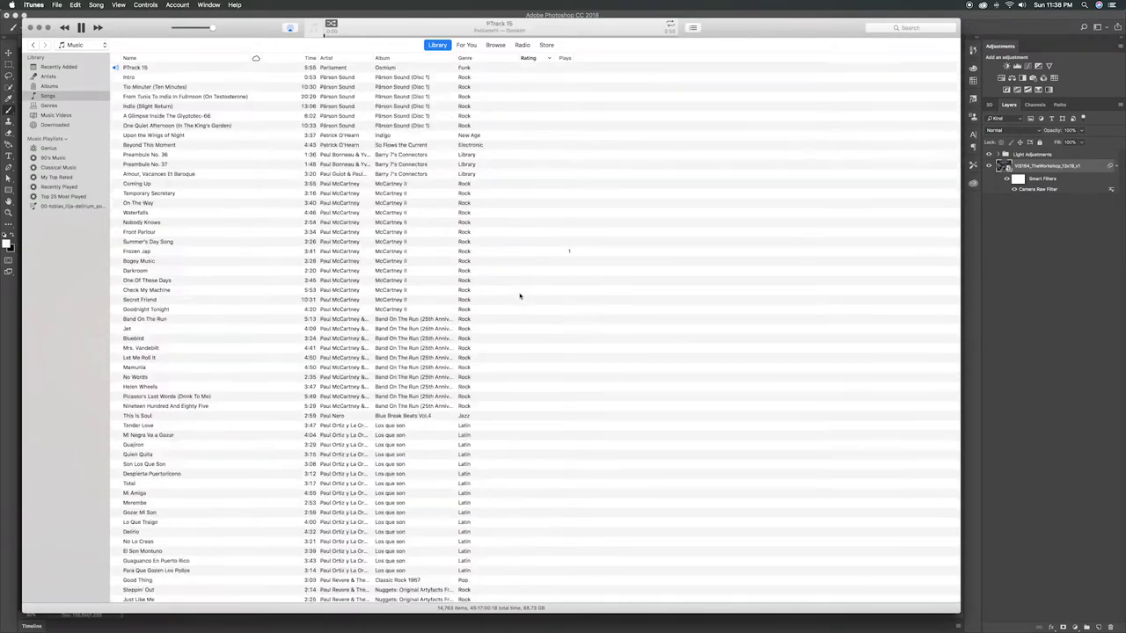
pyautogui.press('super+Right')
pyautogui.press('super+Right')
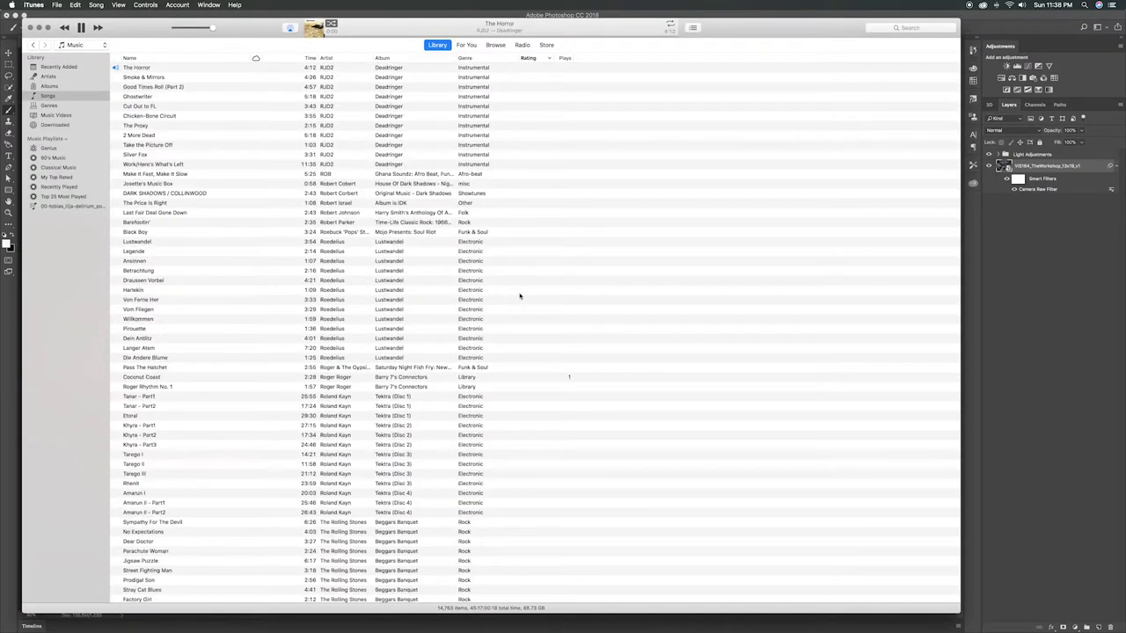
pyautogui.press('super+Tab')
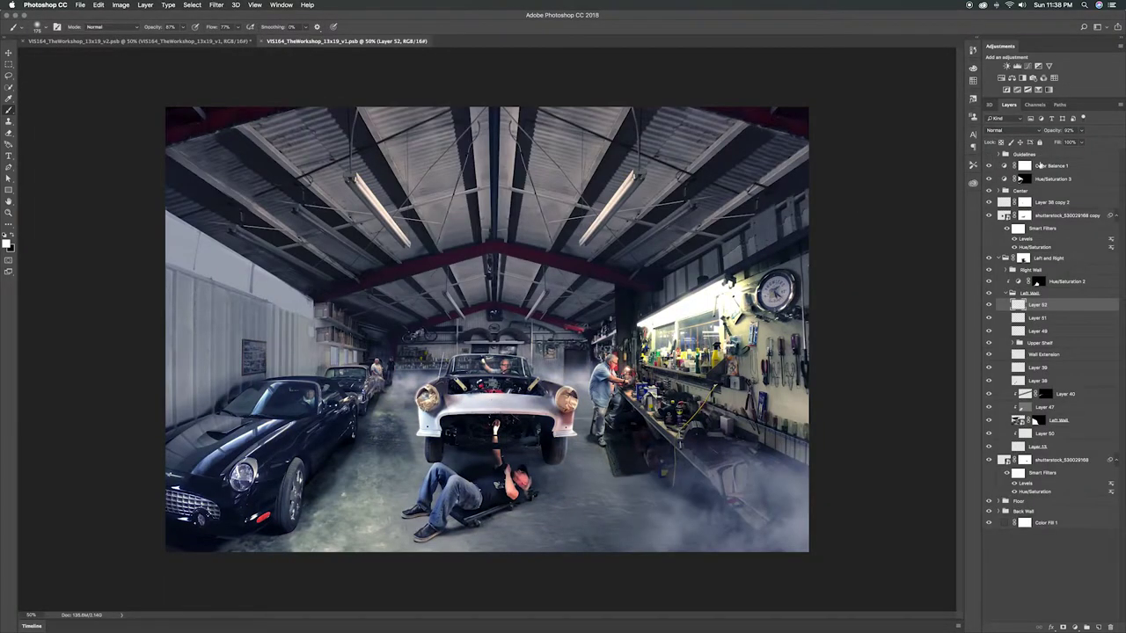
# - Toggle Guidelines and Color Balance 1, then open Color Balance 1's Midtones settings (Green +31, Blue +50)
pyautogui.click(989, 154)
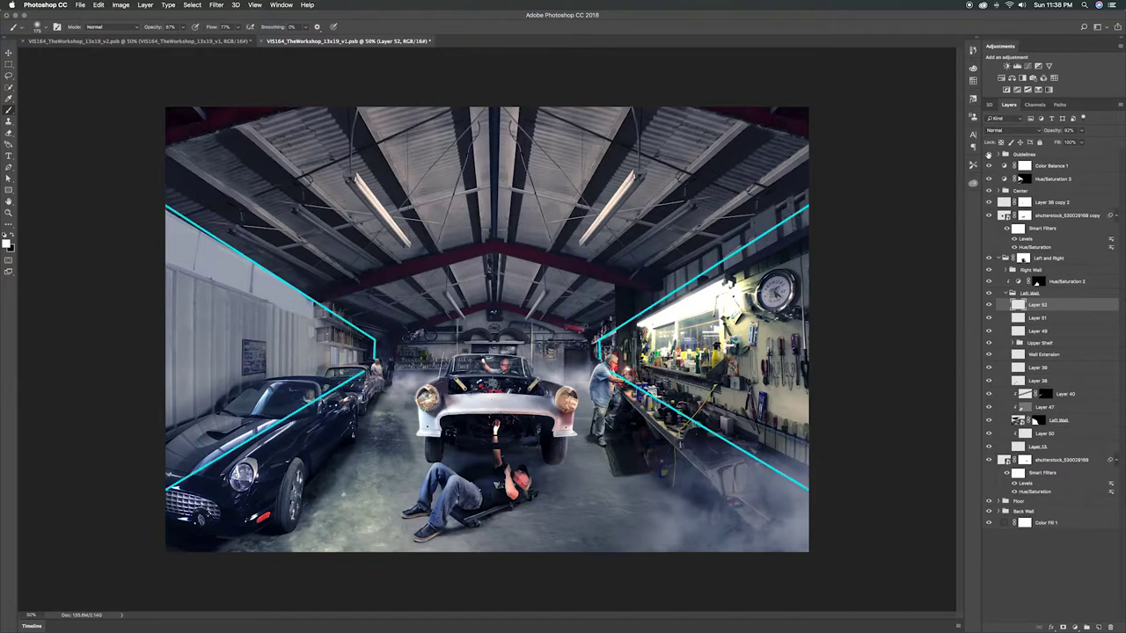
pyautogui.click(988, 154)
pyautogui.click(989, 154)
pyautogui.click(988, 154)
pyautogui.click(989, 167)
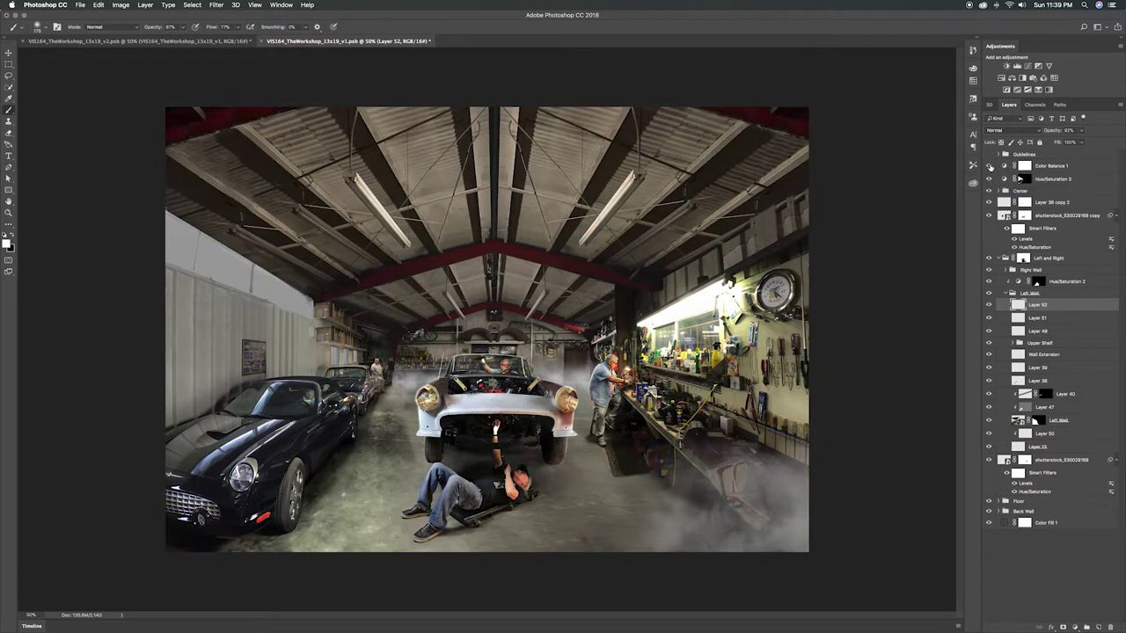
pyautogui.click(988, 165)
pyautogui.doubleClick(1002, 167)
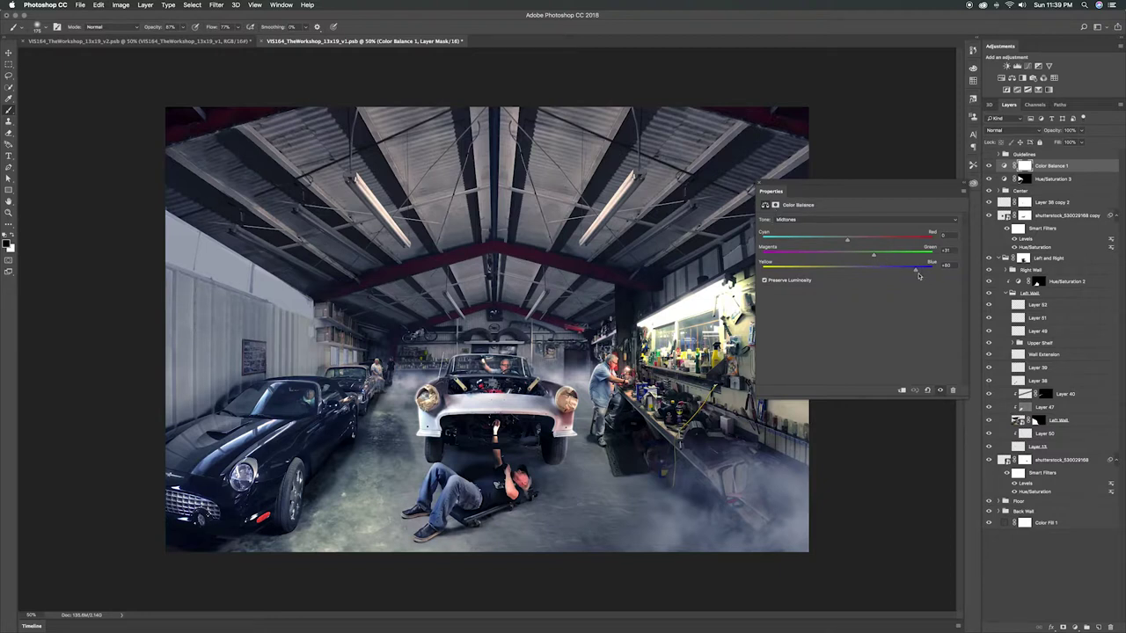
# - Switch Color Balance 1's tone to Highlights to view Red +12 and Blue −54
pyautogui.click(796, 220)
pyautogui.click(791, 226)
# - Close the Color Balance properties, flick Hue/Saturation 3 off and on, and hide the Center car group
pyautogui.click(904, 156)
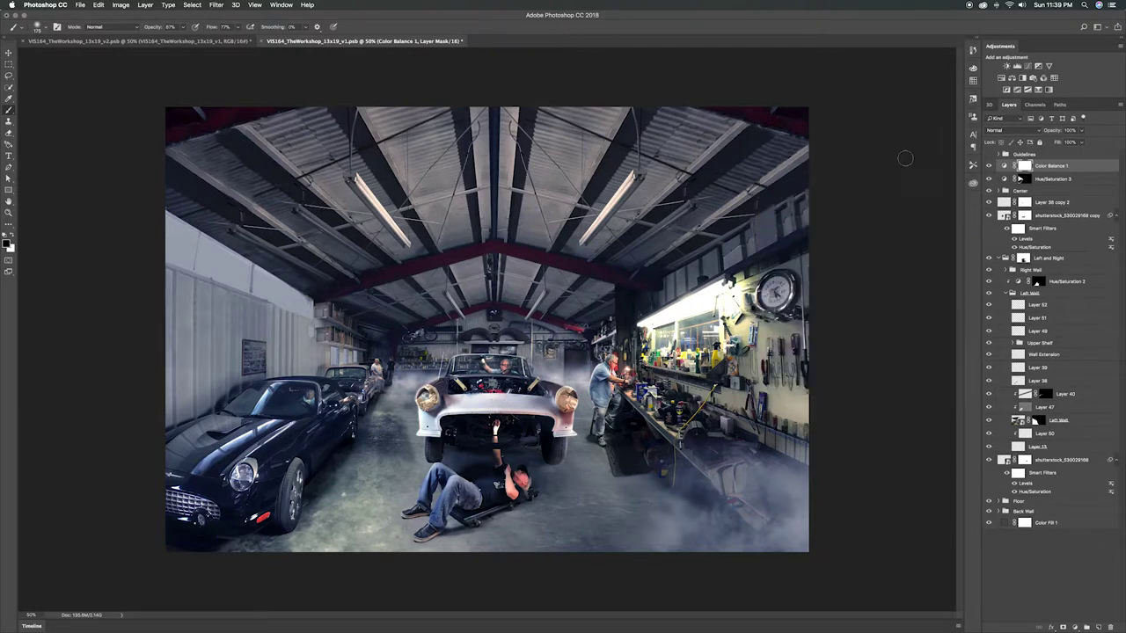
pyautogui.click(988, 180)
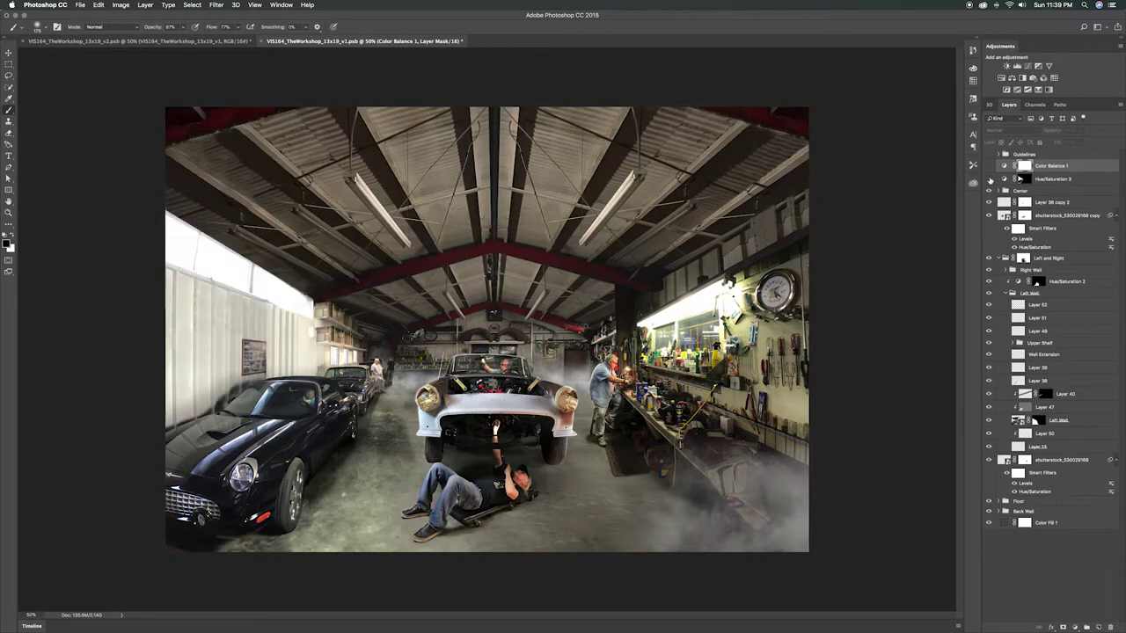
pyautogui.click(989, 179)
pyautogui.click(989, 179)
pyautogui.click(989, 191)
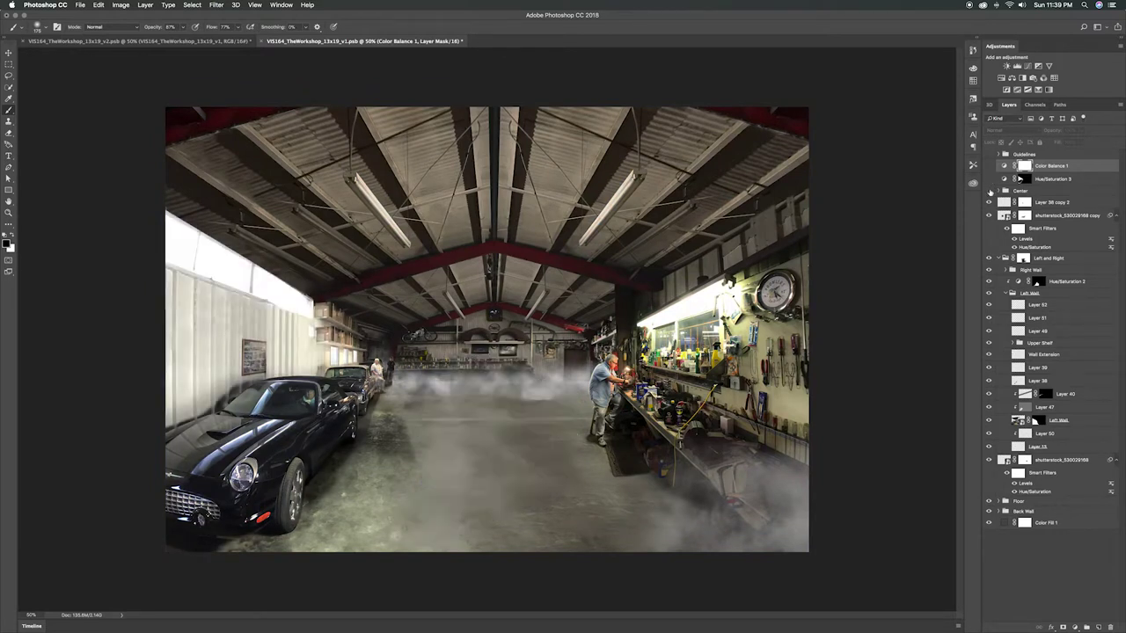
pyautogui.click(989, 191)
pyautogui.click(989, 191)
# - Hide the centre fog, toggle the Right Wall group off and back on, and expand it
pyautogui.click(989, 215)
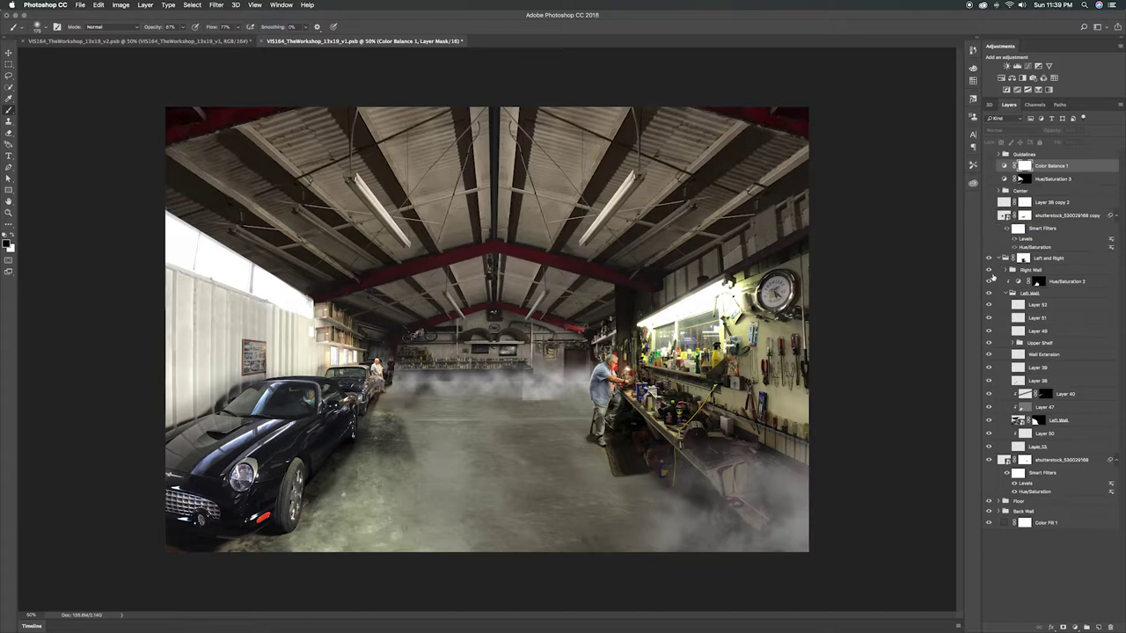
pyautogui.click(989, 271)
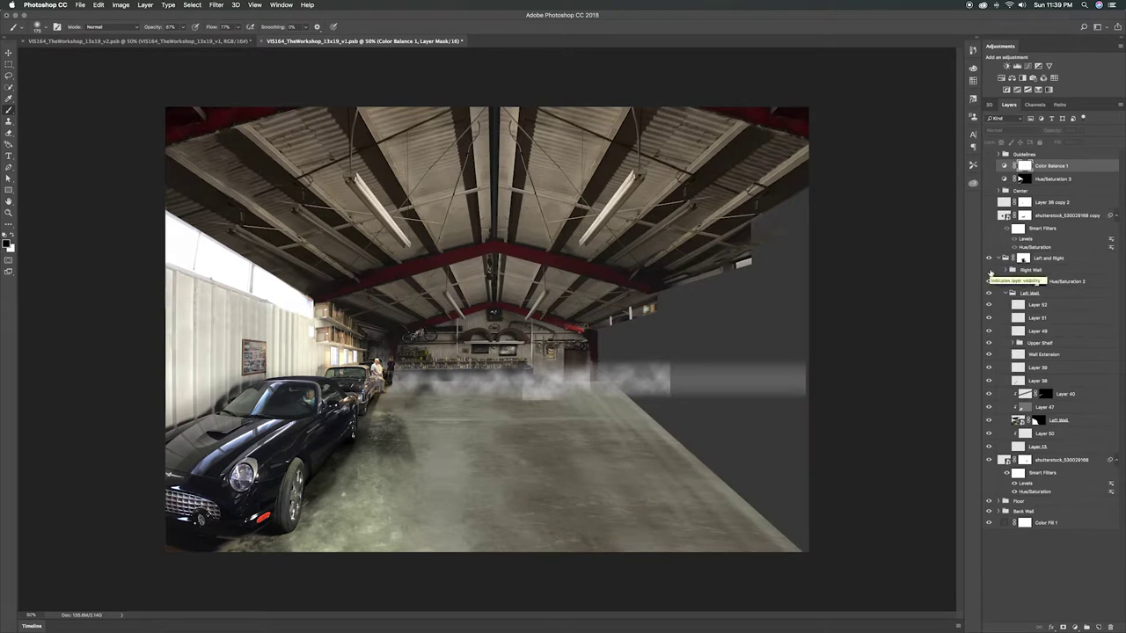
pyautogui.click(989, 271)
pyautogui.click(989, 271)
pyautogui.click(988, 270)
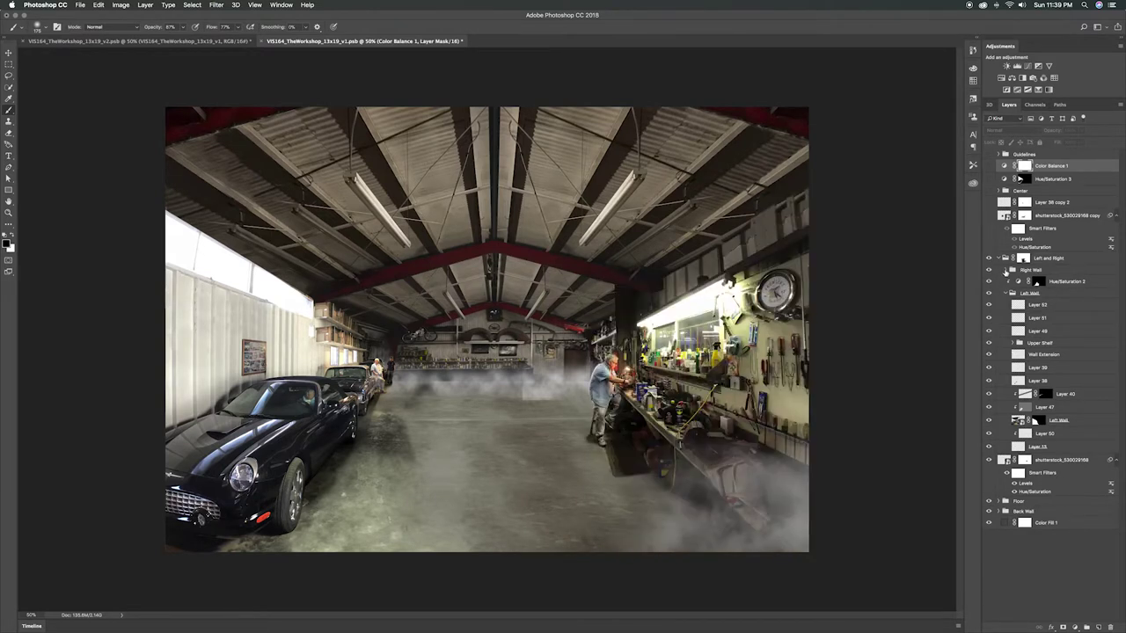
pyautogui.click(1006, 270)
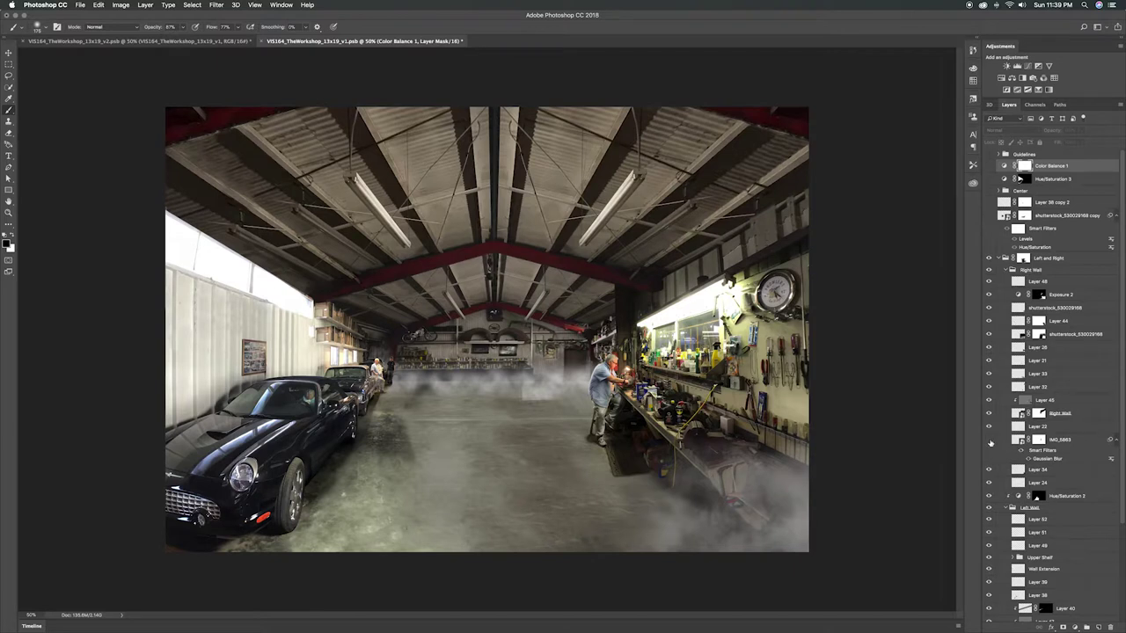
# - Check the IMG_5863 shelf layer, then hide the Right Wall and Left Wall groups and centre fog patch
pyautogui.click(988, 440)
pyautogui.click(988, 439)
pyautogui.click(1007, 270)
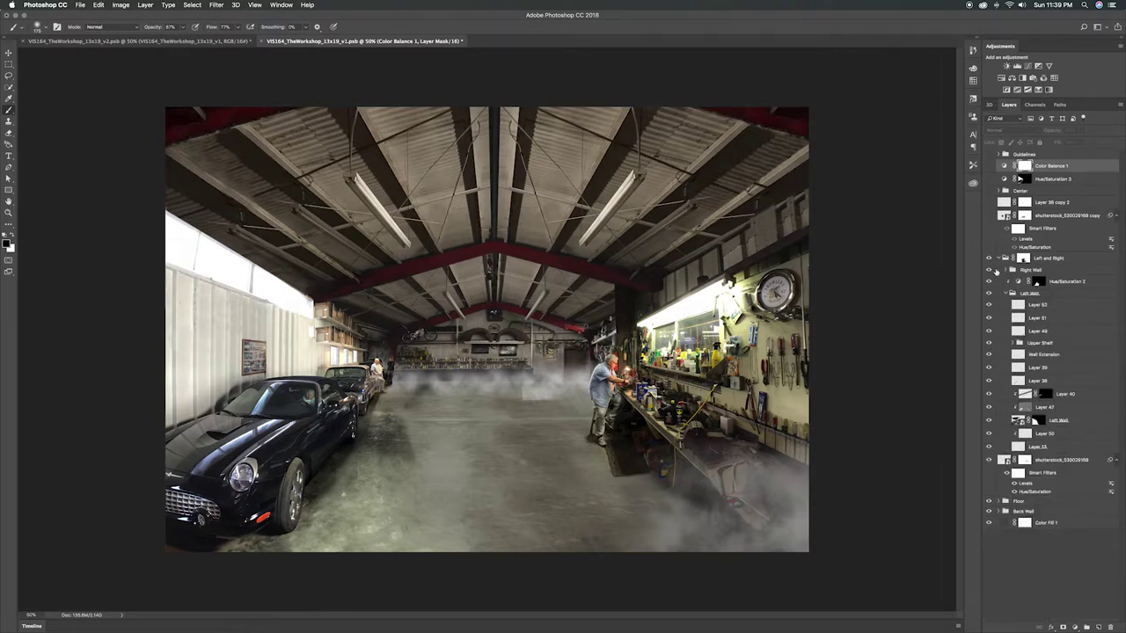
pyautogui.click(988, 270)
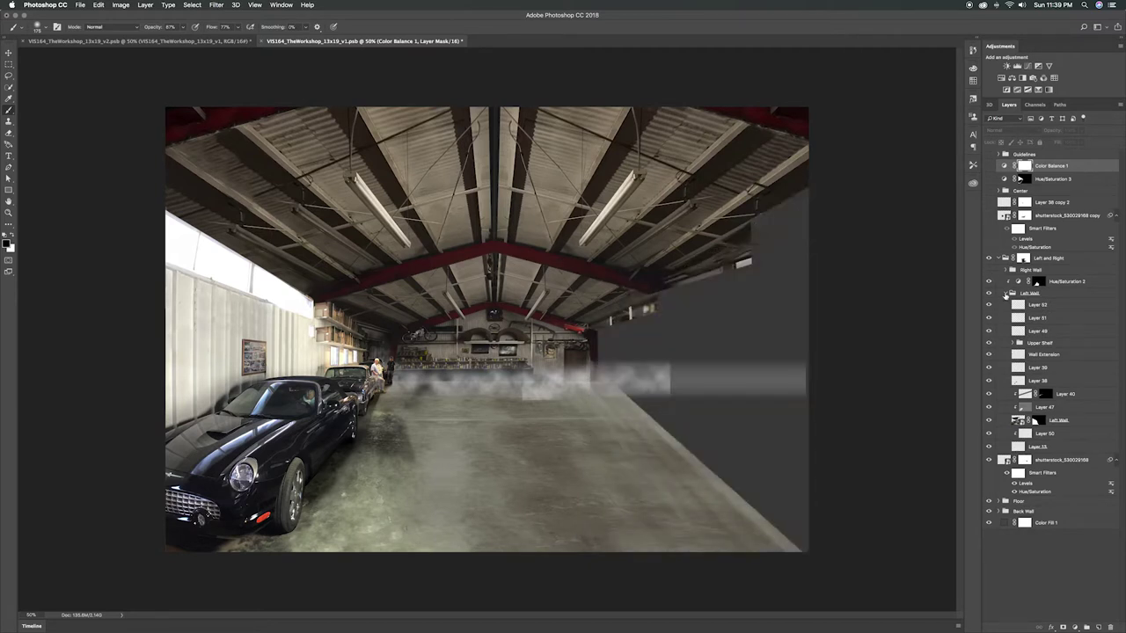
pyautogui.click(1006, 293)
pyautogui.click(988, 294)
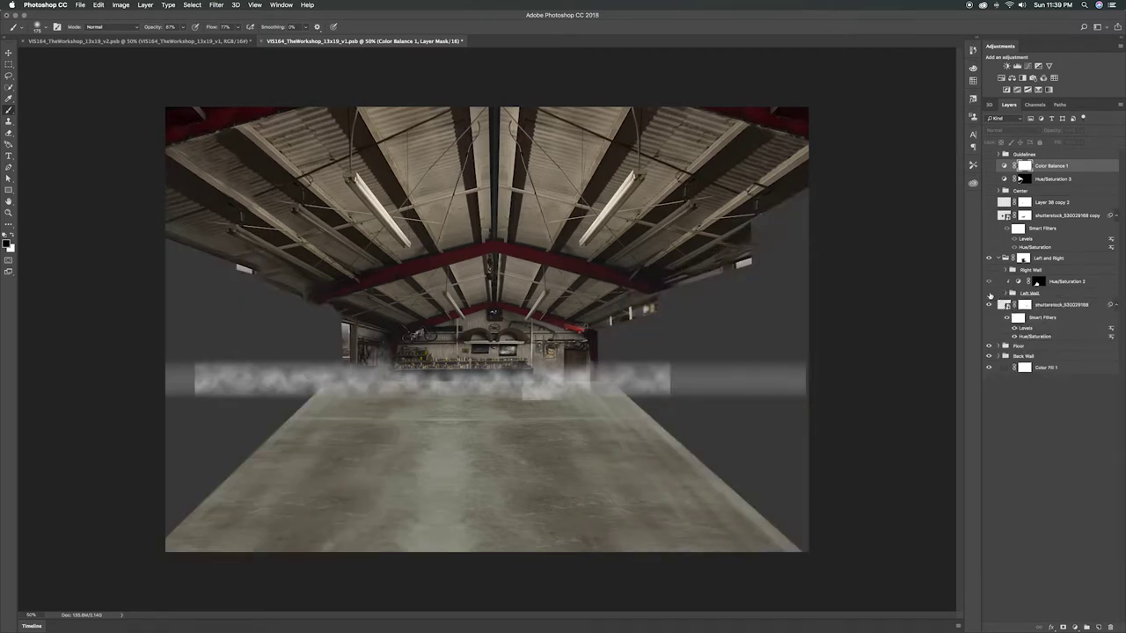
pyautogui.click(989, 294)
pyautogui.click(988, 294)
pyautogui.click(988, 304)
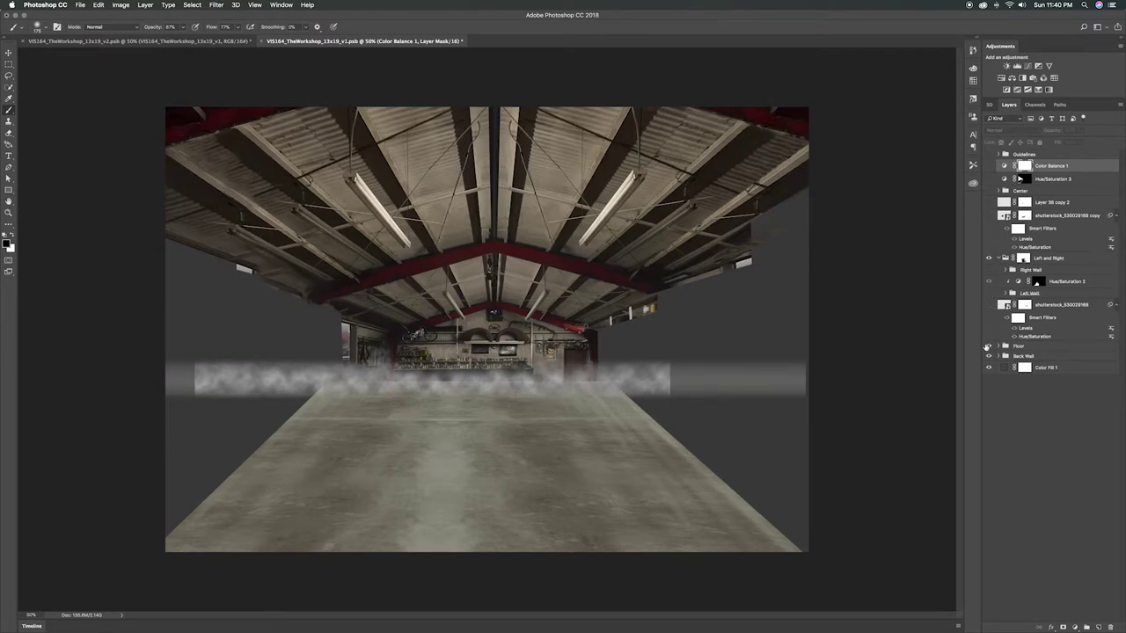
# - Toggle the Floor and Back Wall groups, leaving back wall, ceiling, floor and fog visible
pyautogui.click(989, 346)
pyautogui.click(988, 347)
pyautogui.click(988, 347)
pyautogui.click(988, 347)
pyautogui.click(988, 346)
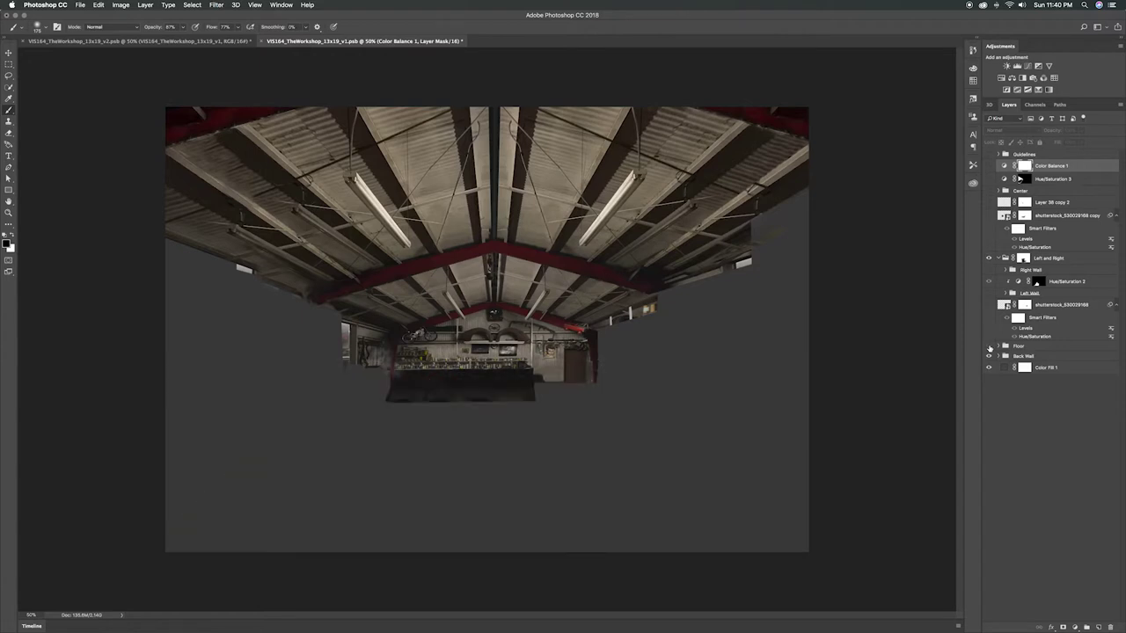
pyautogui.click(988, 356)
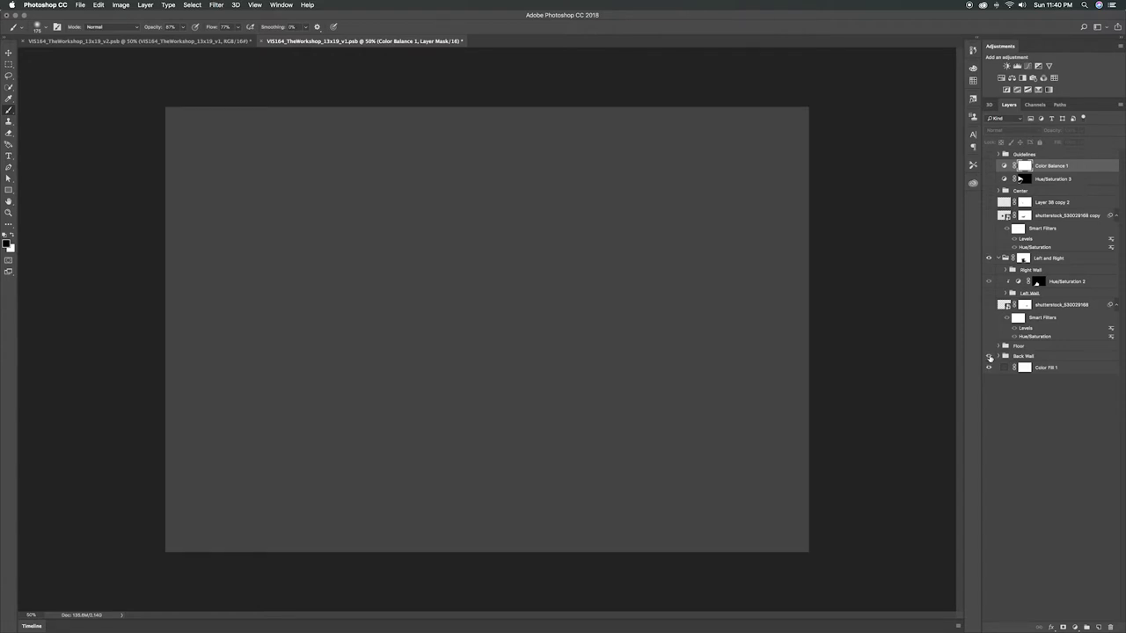
pyautogui.click(989, 356)
pyautogui.click(988, 347)
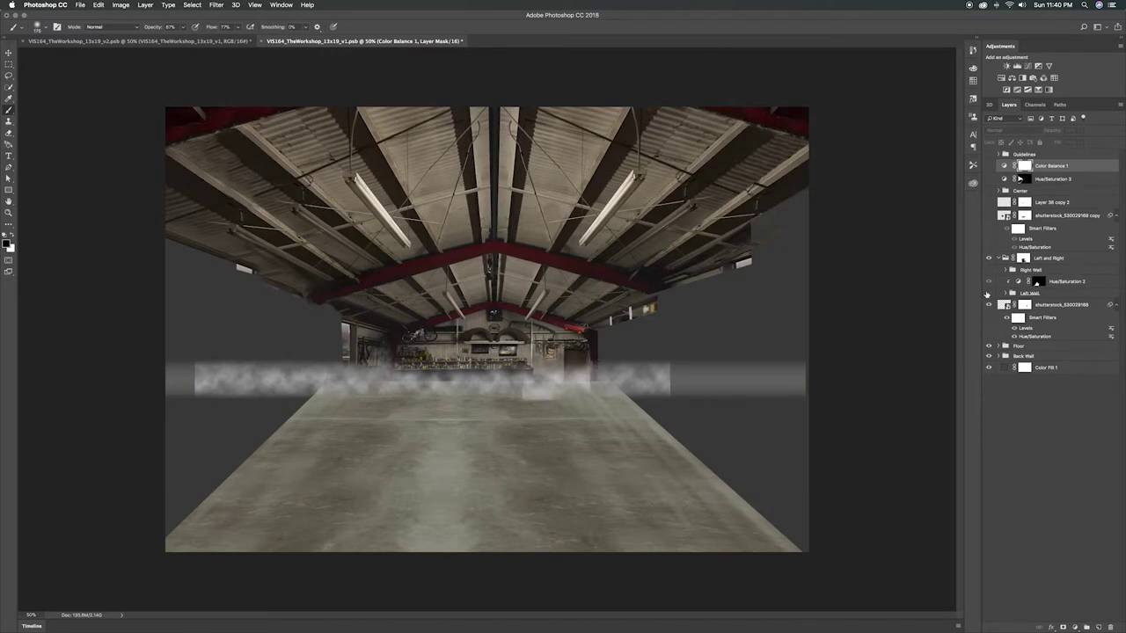
# - Turn the Left Wall, Right Wall, fog, Center, Hue/Saturation 3 and Color Balance 1 layers back on
pyautogui.click(987, 293)
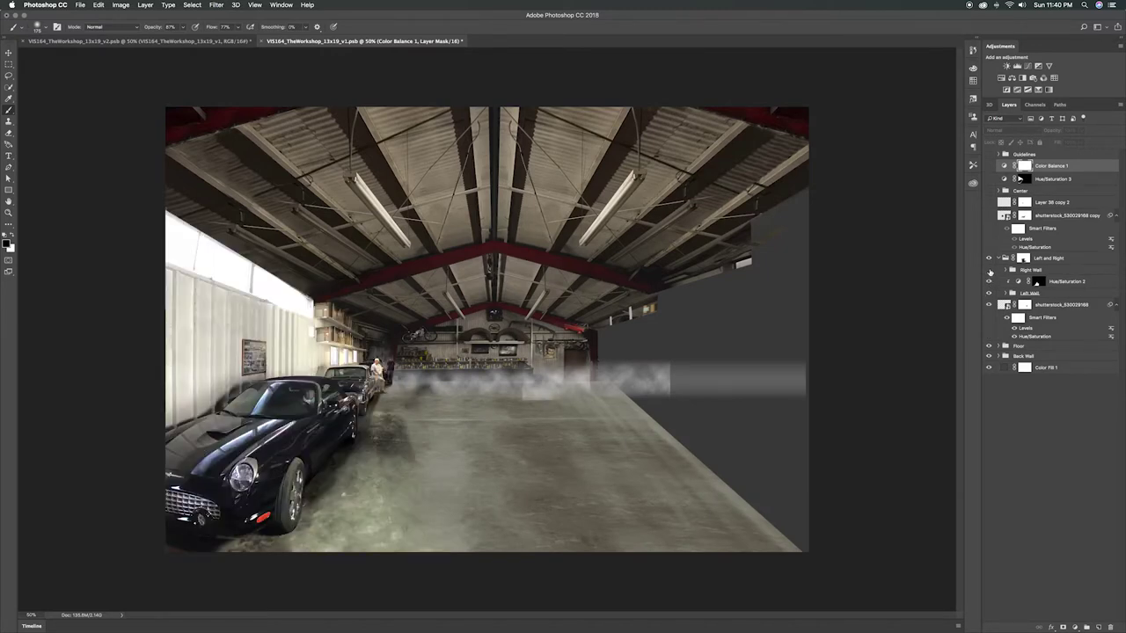
pyautogui.click(988, 270)
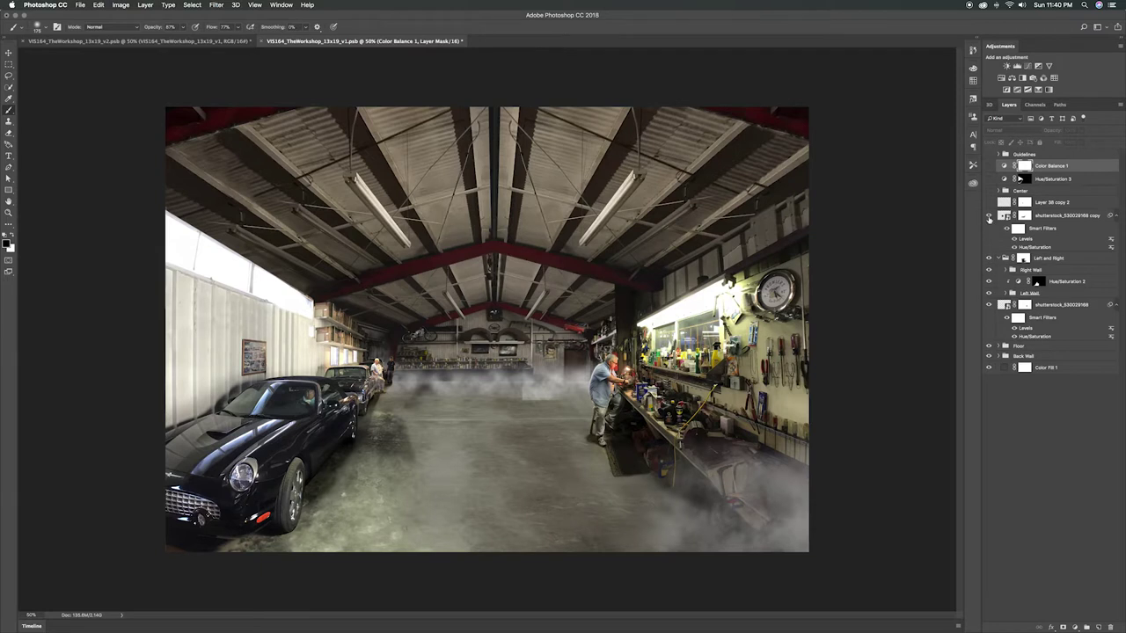
pyautogui.click(988, 216)
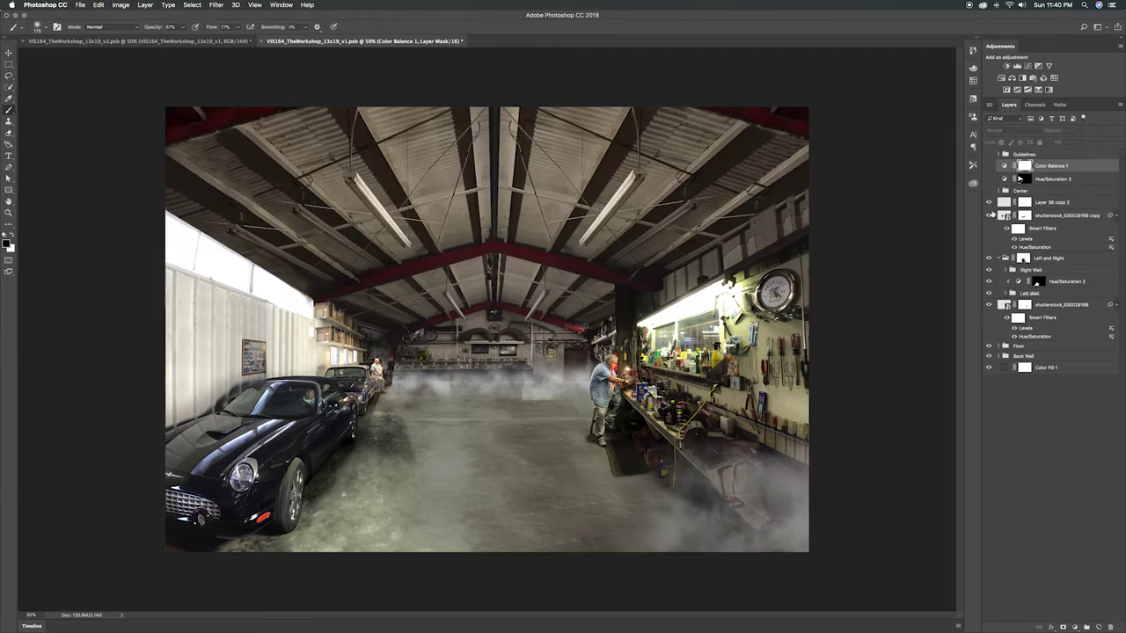
pyautogui.click(989, 190)
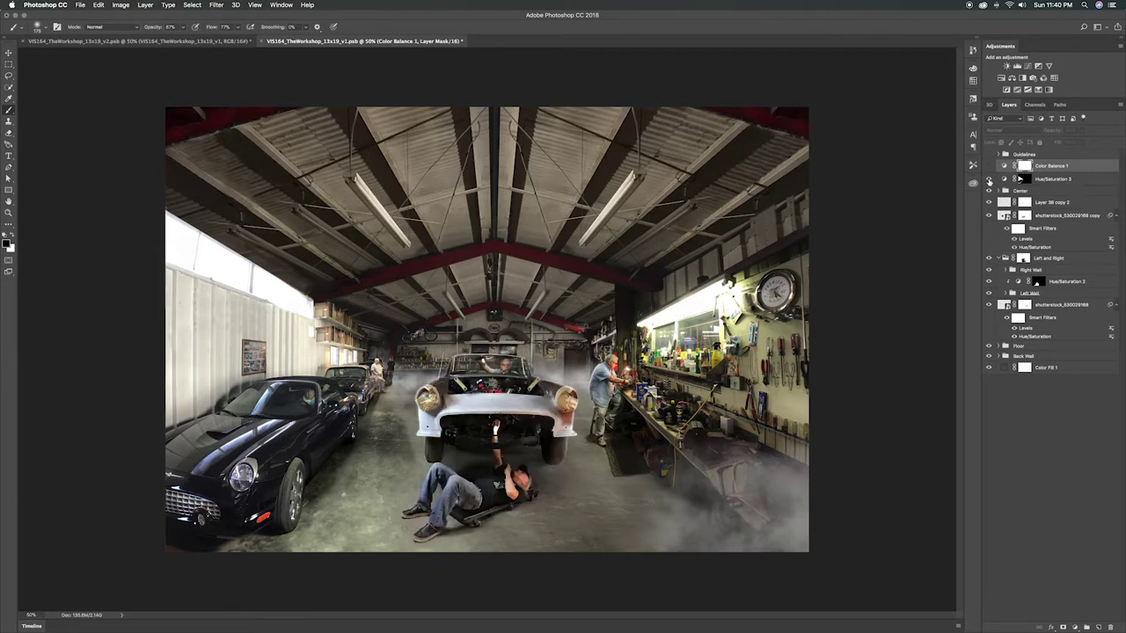
pyautogui.click(989, 179)
pyautogui.click(988, 165)
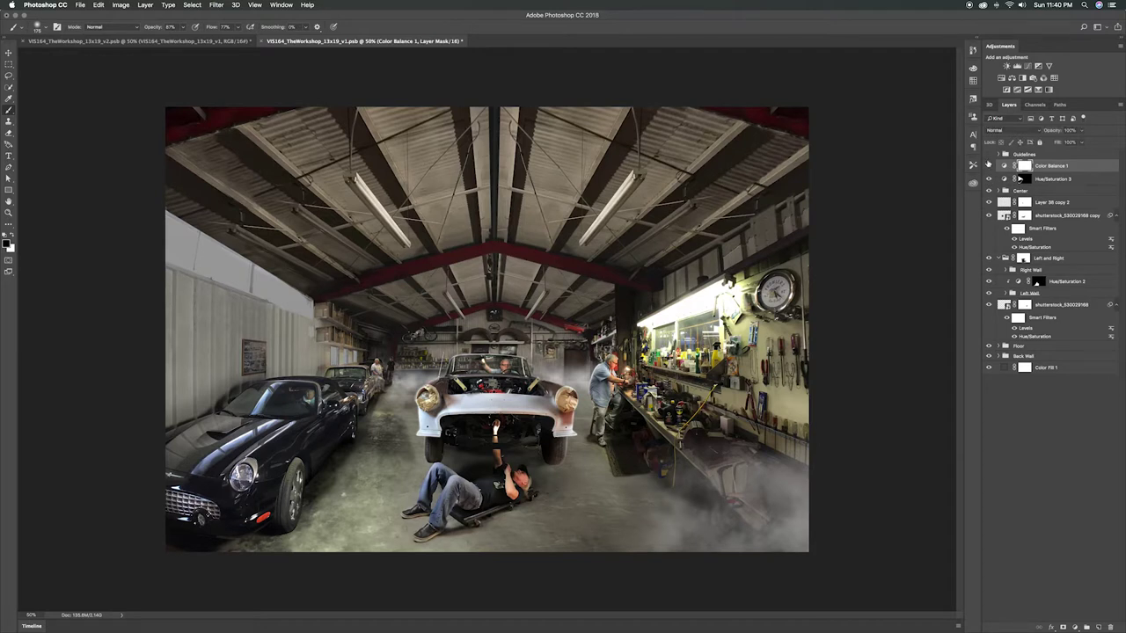
# - Briefly show the cyan perspective Guidelines, hide them, and close the v1 document
pyautogui.click(988, 155)
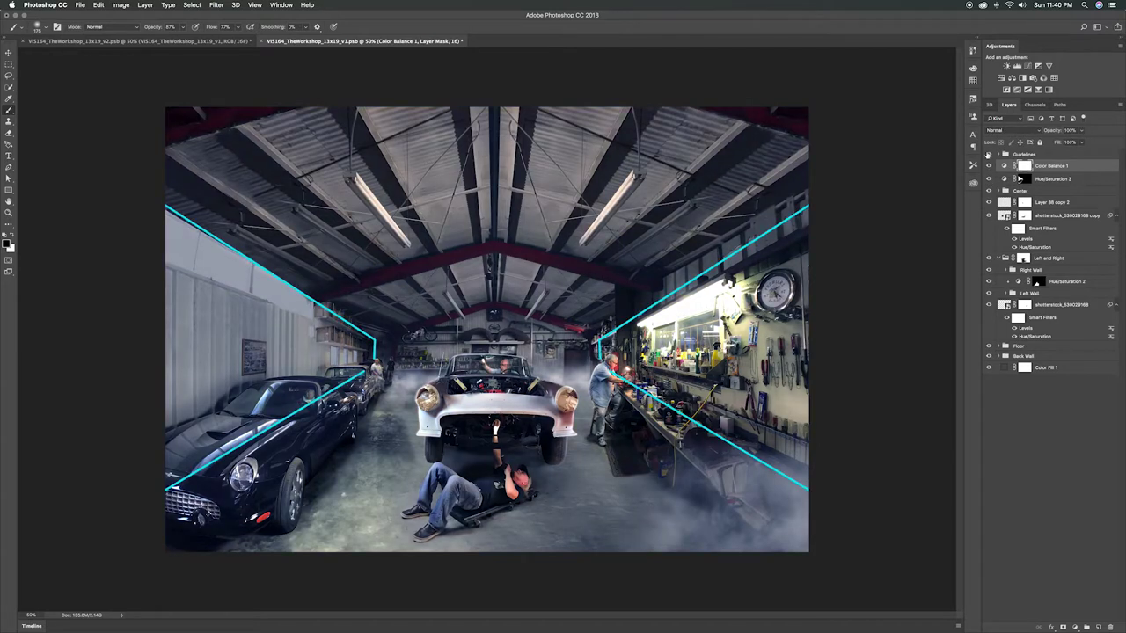
pyautogui.click(988, 155)
pyautogui.press('super+w')
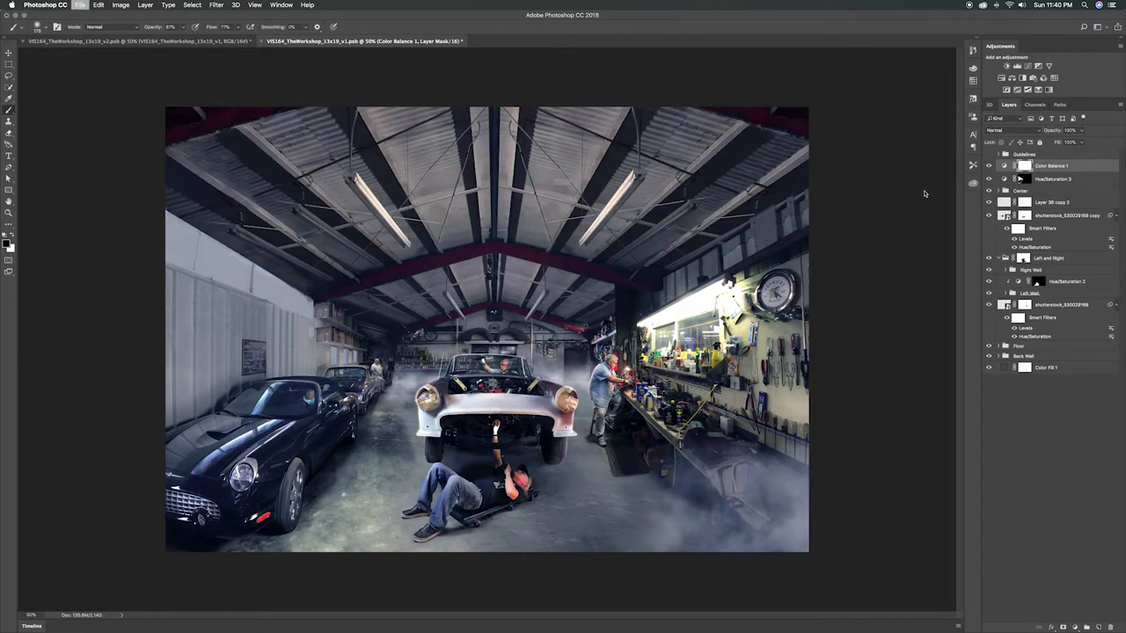
# - Discard the v1 changes and zoom the v2 composite to 200%
pyautogui.click(533, 203)
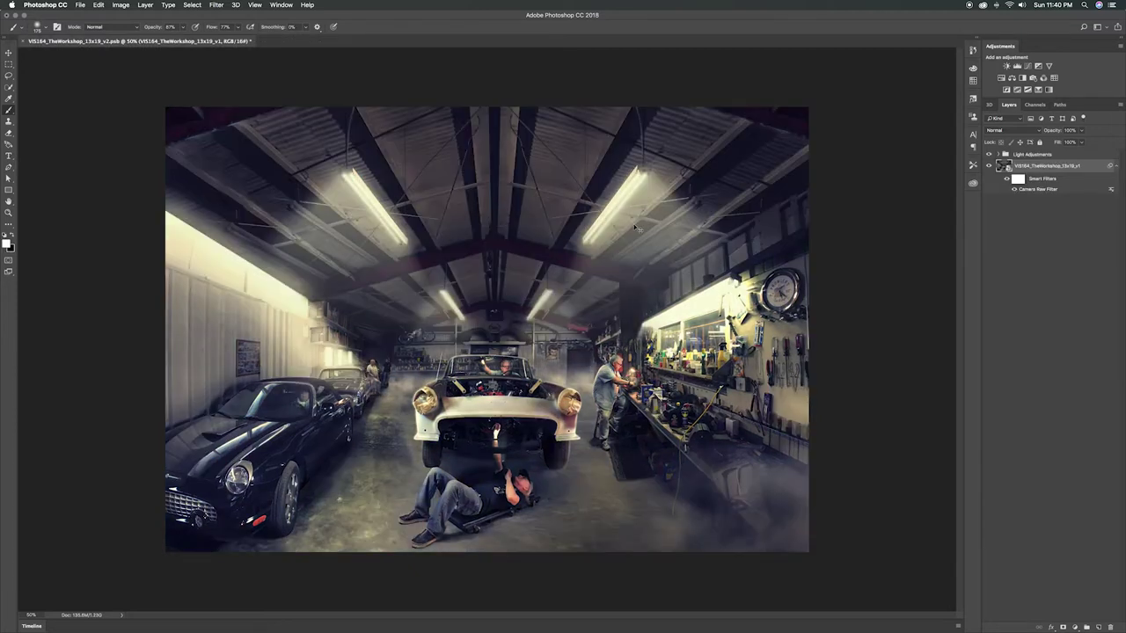
pyautogui.press('super+0')
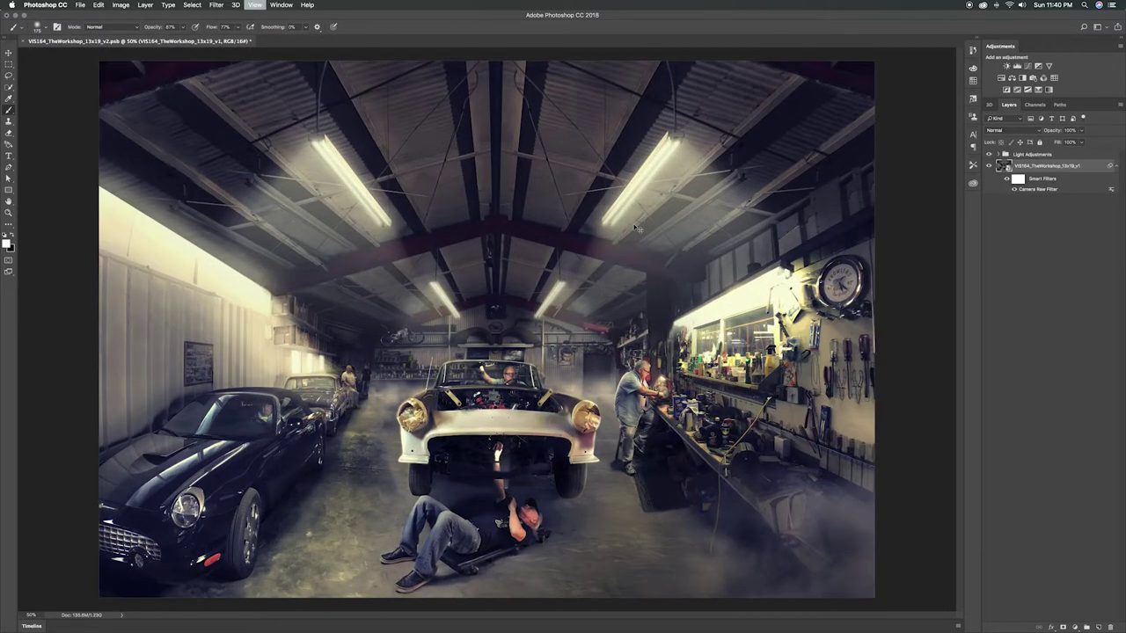
pyautogui.press('super+plus')
pyautogui.press('super+plus')
pyautogui.press('super+plus')
# - Inspect the left-wall cars, centre car and workbench up close, then fit the image to screen
pyautogui.moveTo(352, 372); pyautogui.dragTo(664, 282)
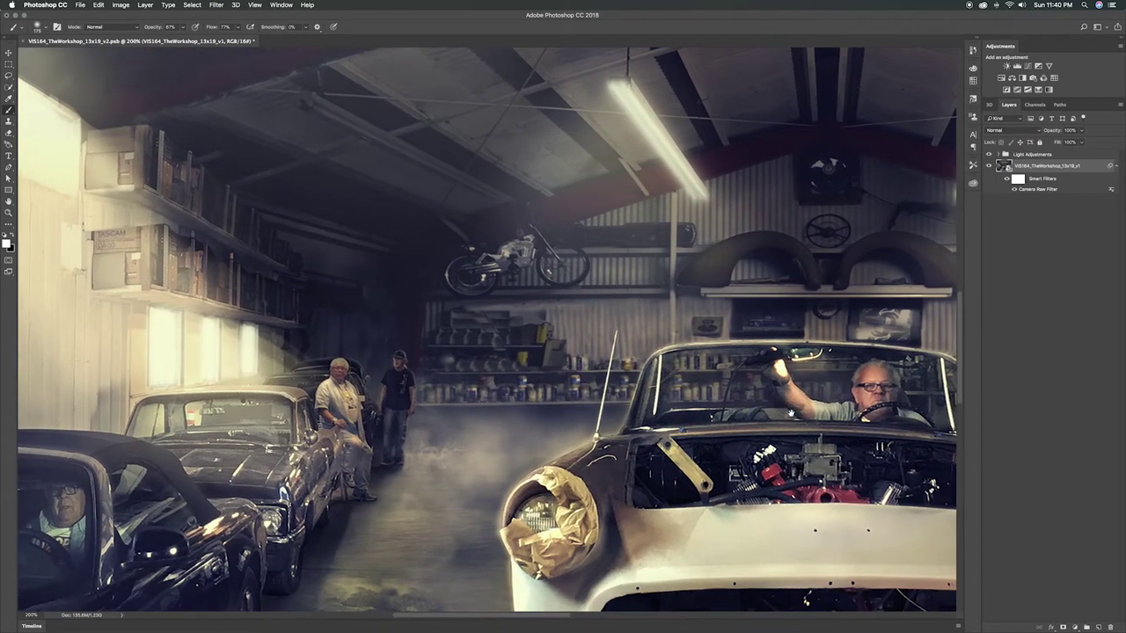
pyautogui.moveTo(790, 413); pyautogui.dragTo(668, 410)
pyautogui.moveTo(635, 410); pyautogui.dragTo(252, 405)
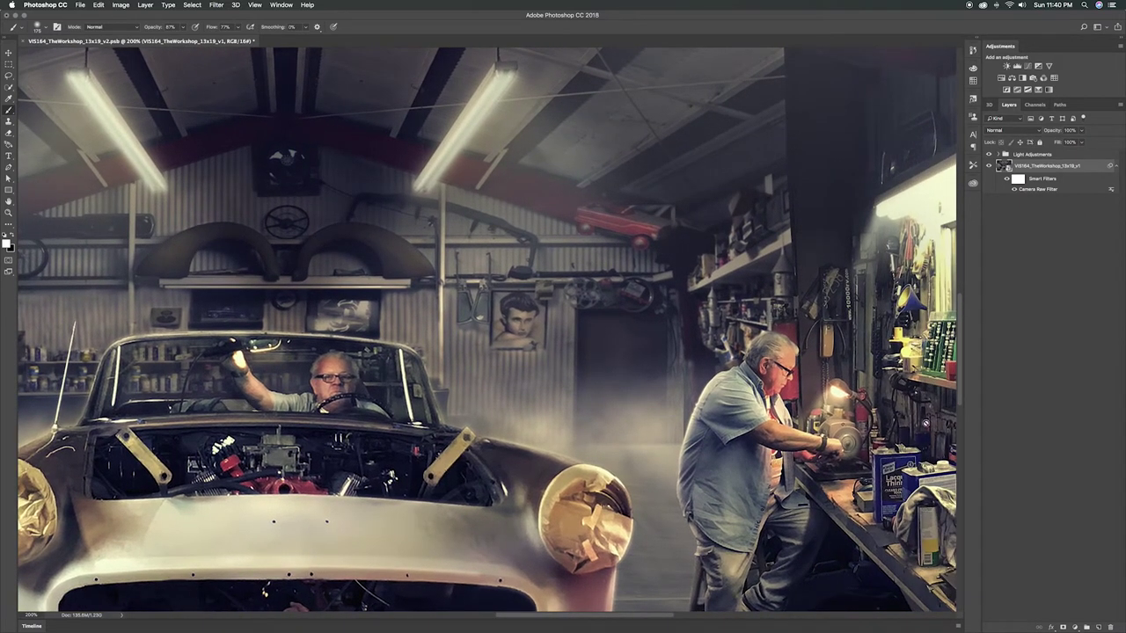
pyautogui.hscroll(5, 925, 423)
pyautogui.scroll(-2, 925, 423)
pyautogui.hotkey('ctrl', '0')
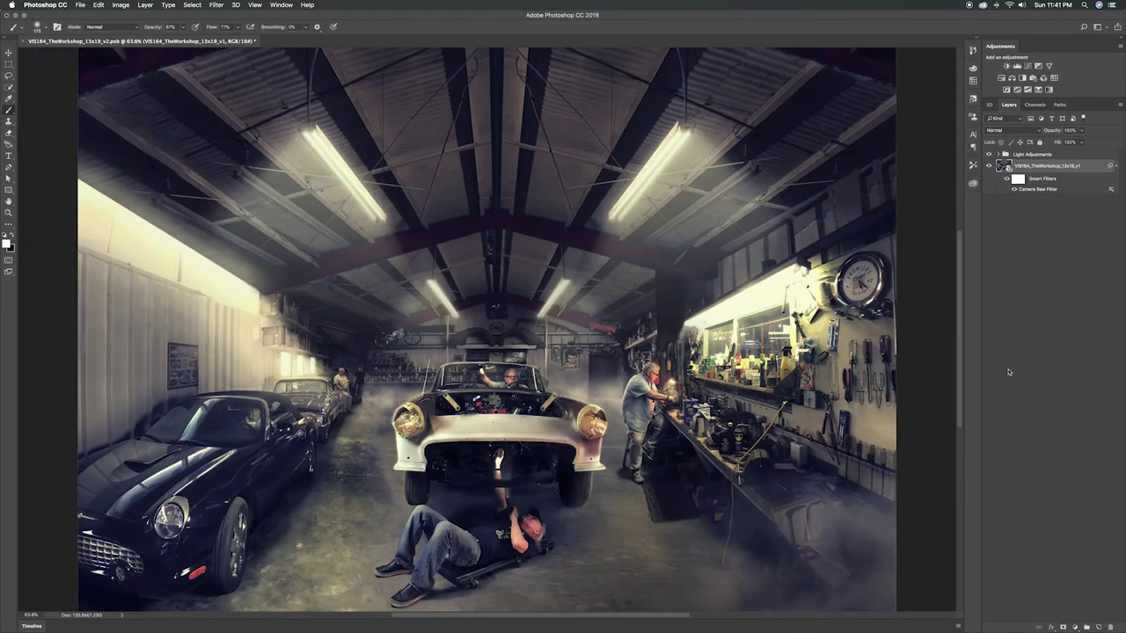
# - Leave the finished v2 workshop composite and switch to QuickTime Player
pyautogui.press('super+Tab')
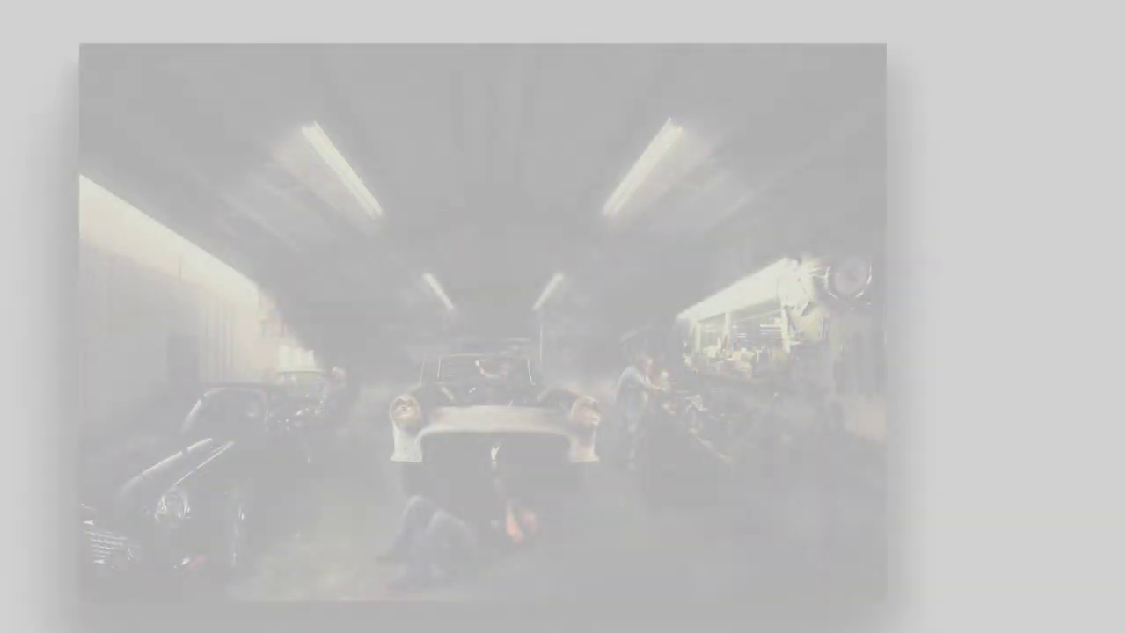